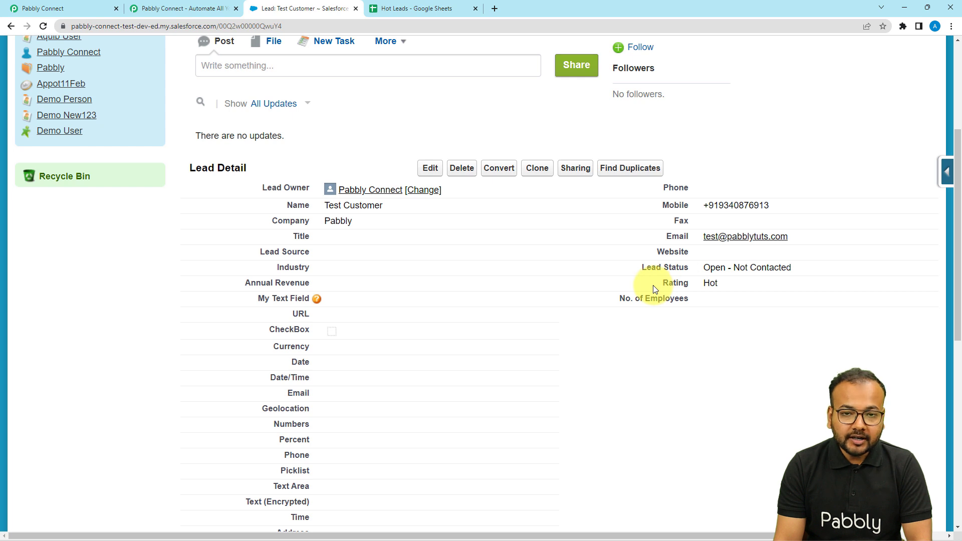
- Review the Hot Leads spreadsheet and the Pabbly Connect website, dismissing the limited-time offer popup and viewing the product list
{"action": "left_click", "coordinate": [416, 11]}
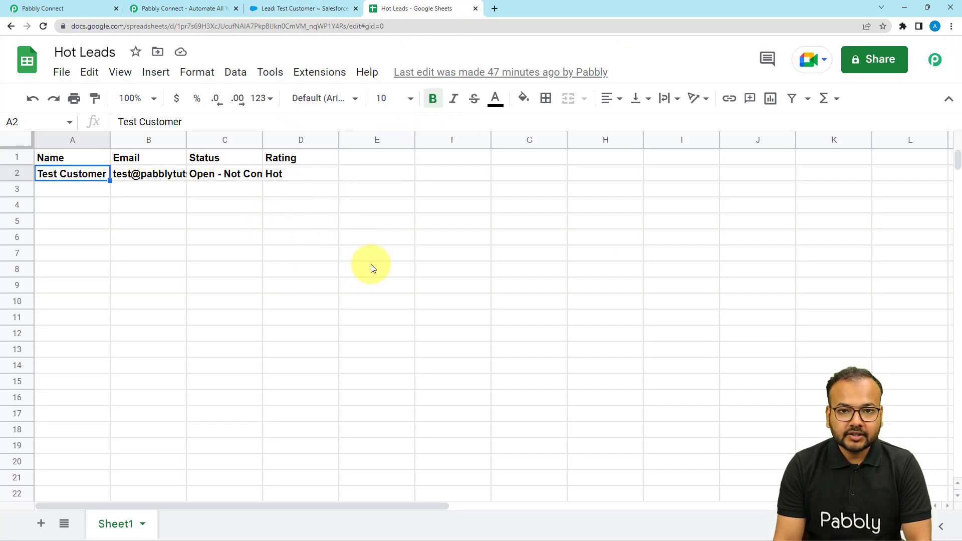
{"action": "left_click", "coordinate": [199, 10]}
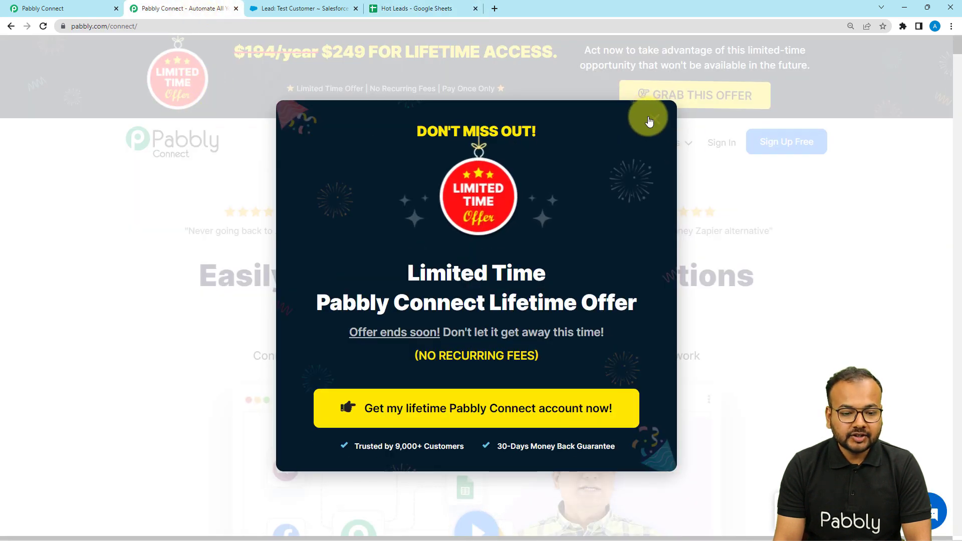
{"action": "left_click", "coordinate": [651, 117]}
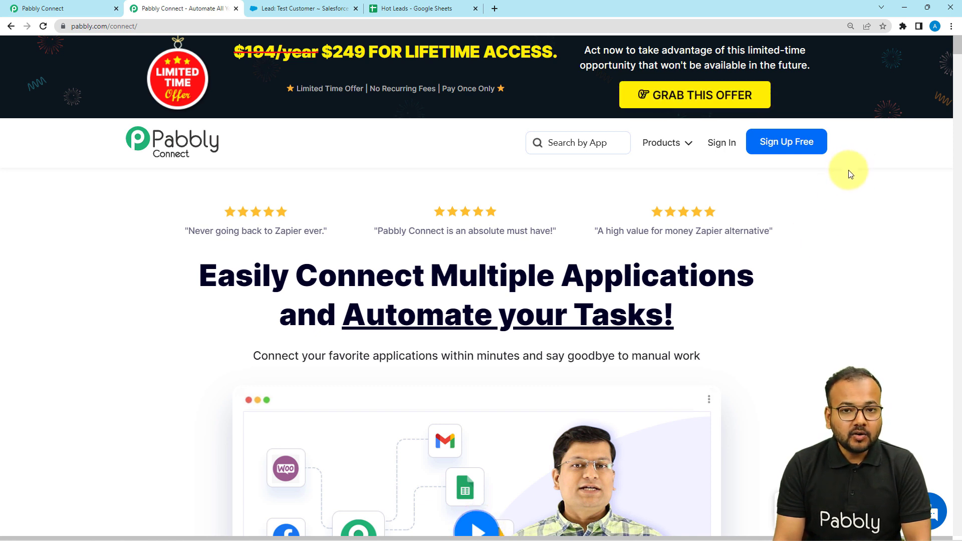
{"action": "left_click", "coordinate": [667, 156]}
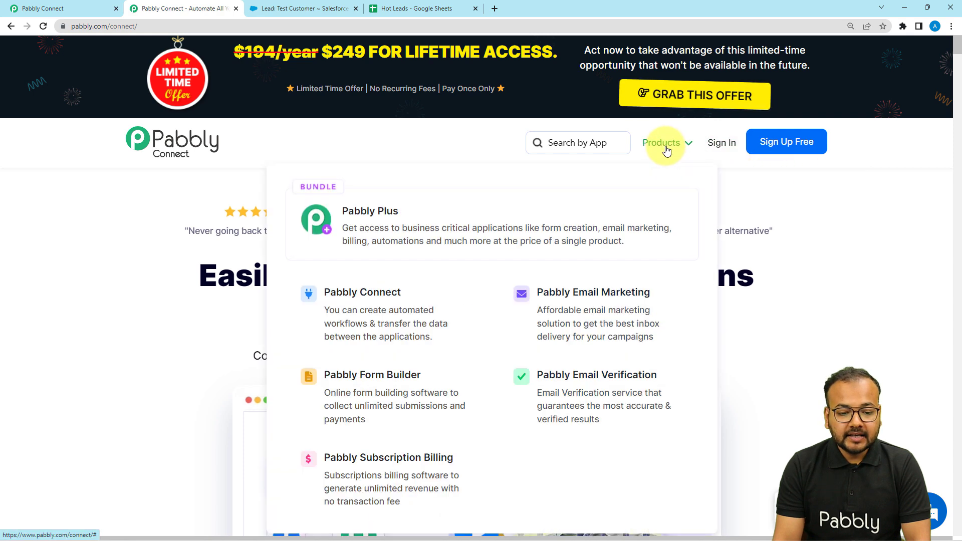
- Switch to the Pabbly Connect dashboard and create a workflow named "Salesforce Updated records to Google Sheets"
{"action": "left_click", "coordinate": [62, 4]}
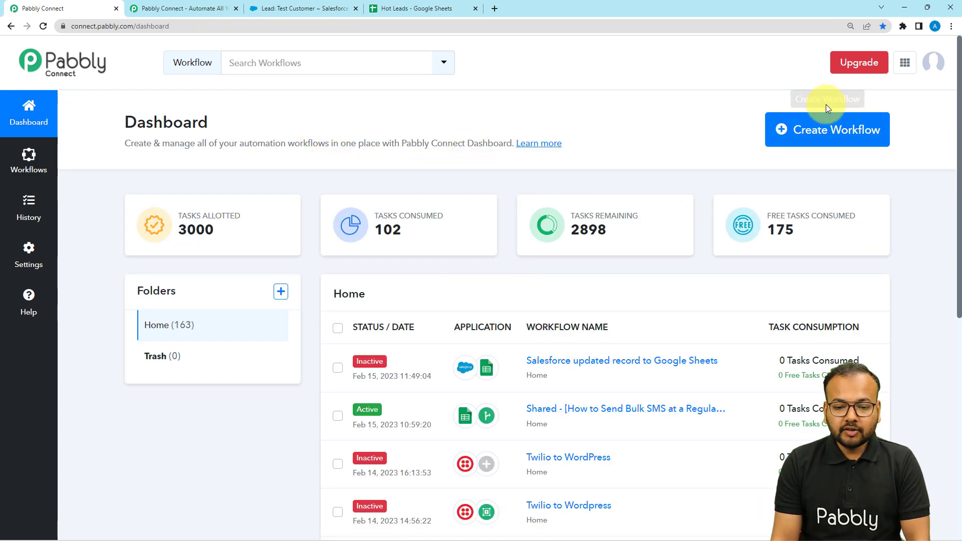
{"action": "left_click", "coordinate": [809, 131]}
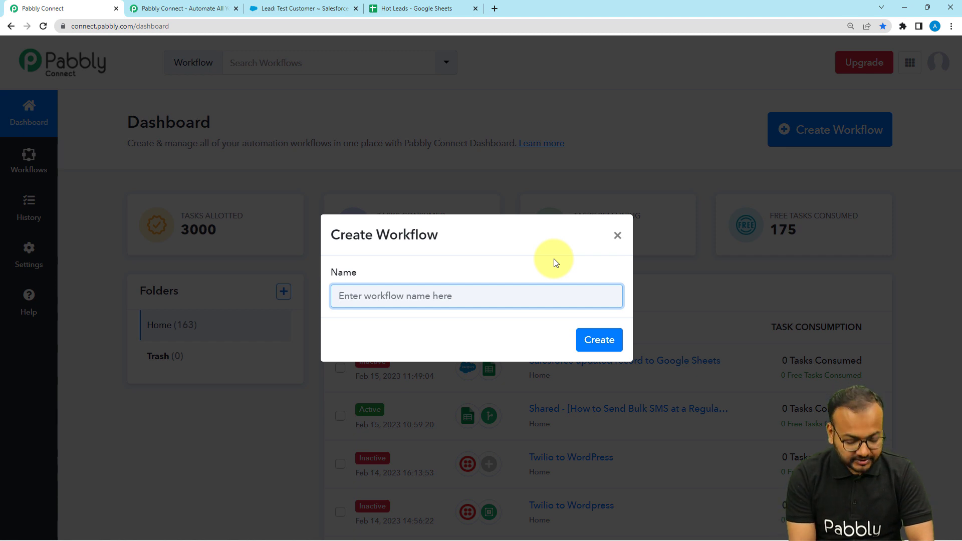
{"action": "type", "text": "S"}
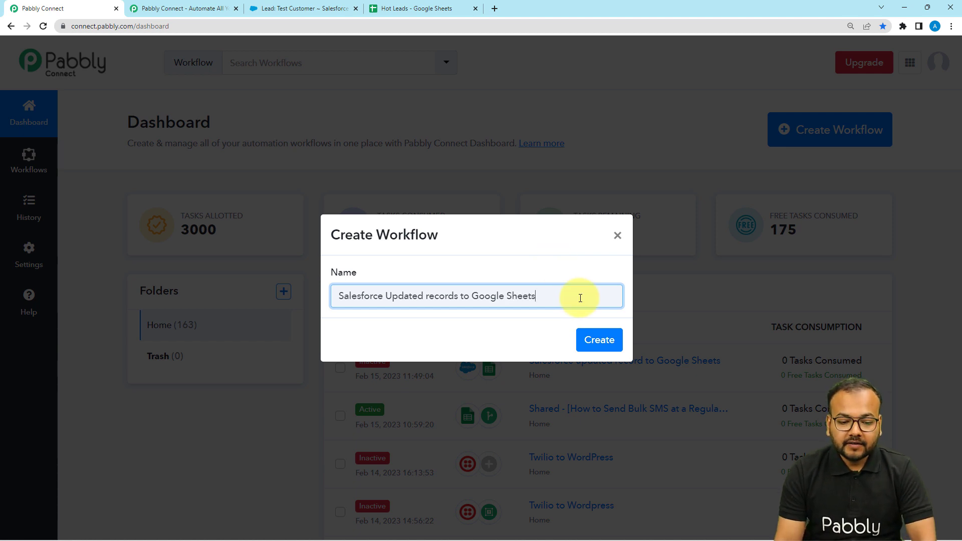
{"action": "left_click", "coordinate": [599, 340]}
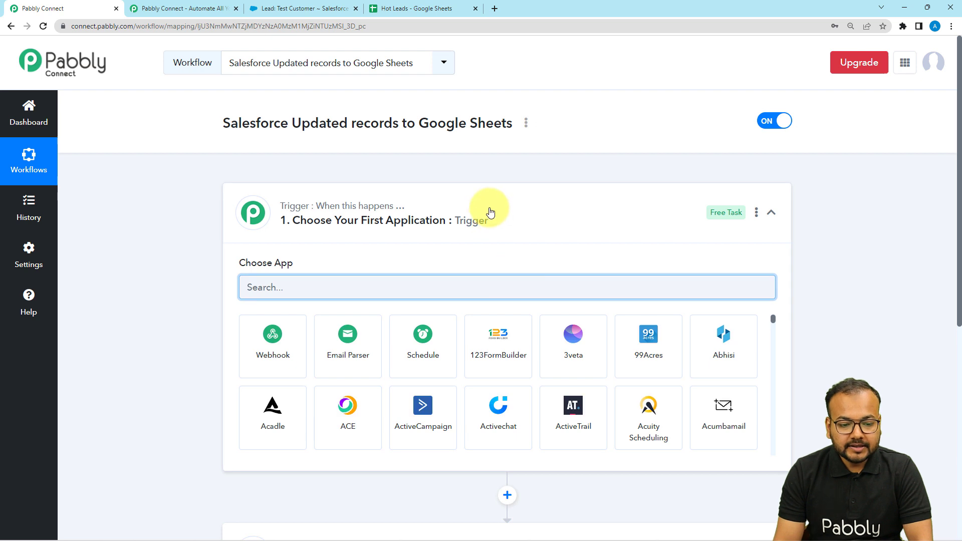
- Choose Salesforce as the workflow's trigger application
{"action": "left_click", "coordinate": [490, 213]}
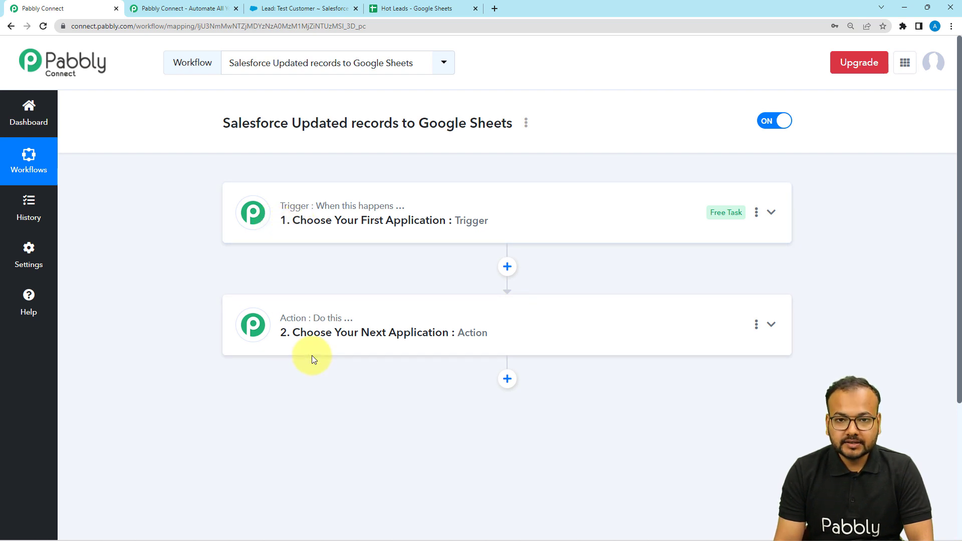
{"action": "left_click", "coordinate": [353, 233]}
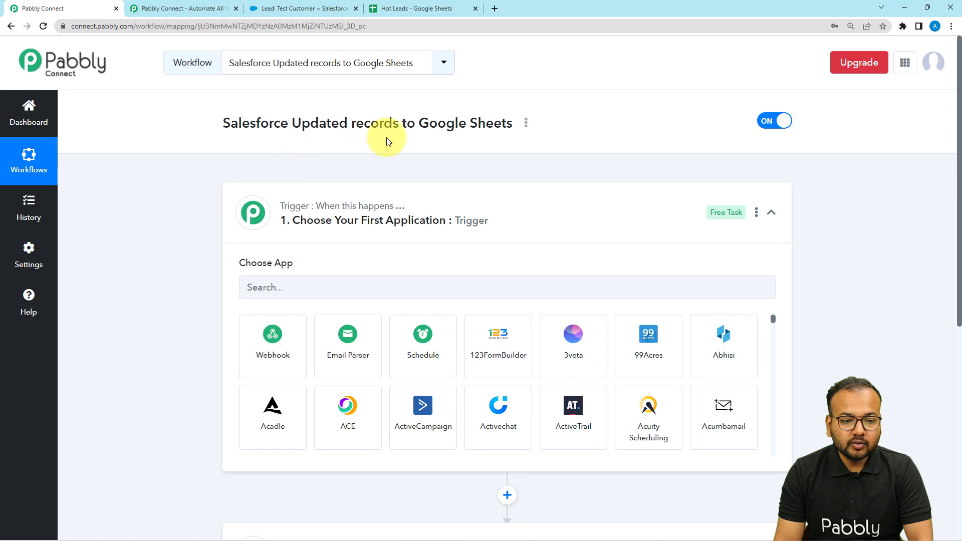
{"action": "left_click", "coordinate": [304, 289]}
{"action": "type", "text": "sa"}
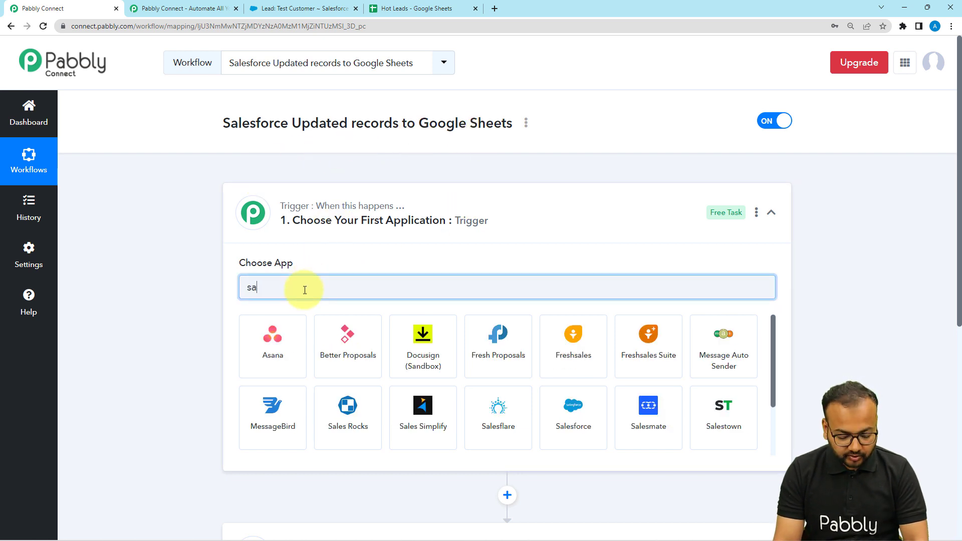
{"action": "type", "text": "le"}
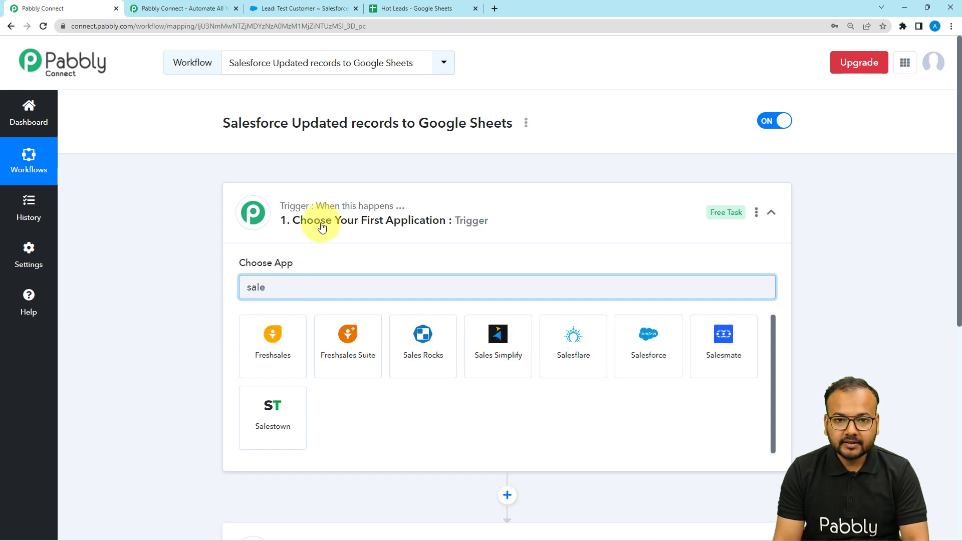
{"action": "left_click", "coordinate": [635, 355]}
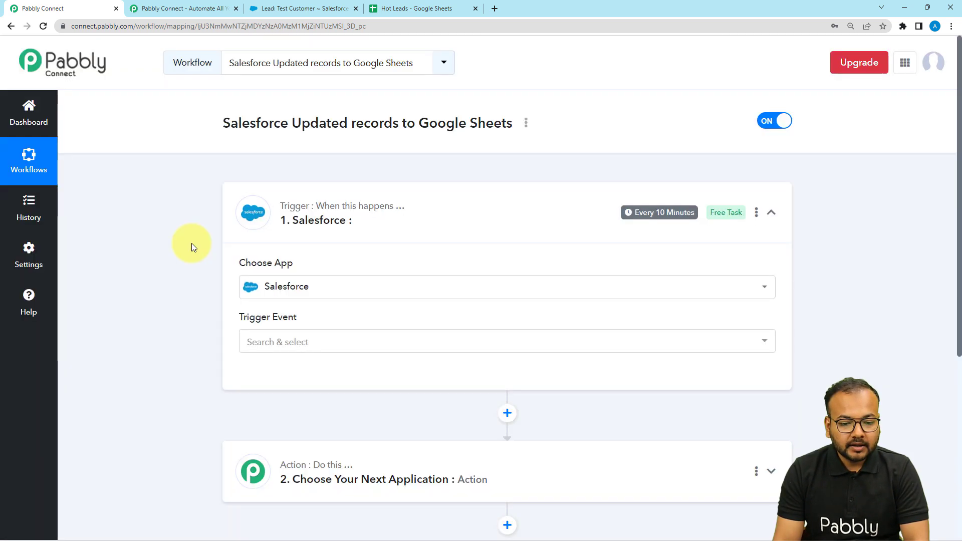
- Set the Salesforce trigger event to Updated Field on Record
{"action": "scroll", "coordinate": [192, 243], "scroll_direction": "down", "scroll_amount": 2}
{"action": "left_click", "coordinate": [264, 242]}
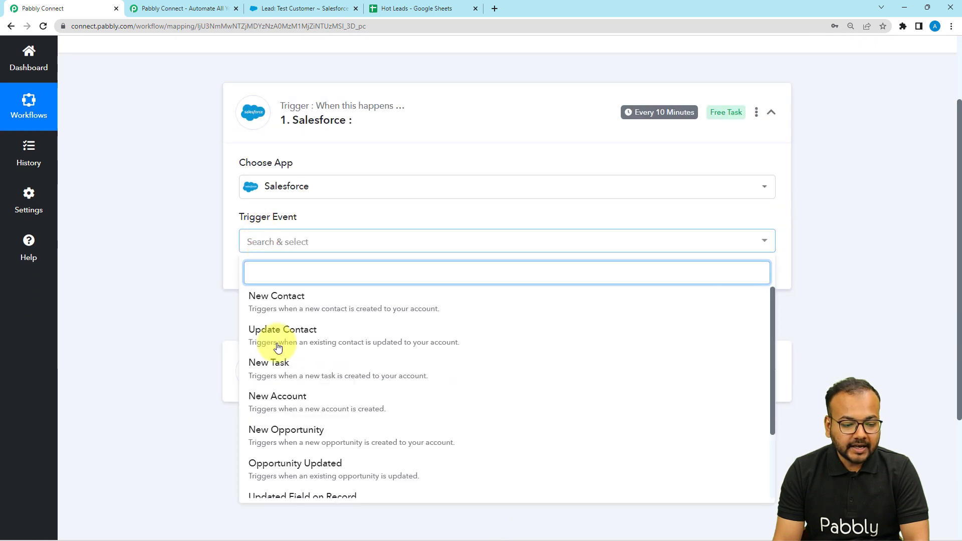
{"action": "scroll", "coordinate": [278, 350], "scroll_direction": "down", "scroll_amount": 2}
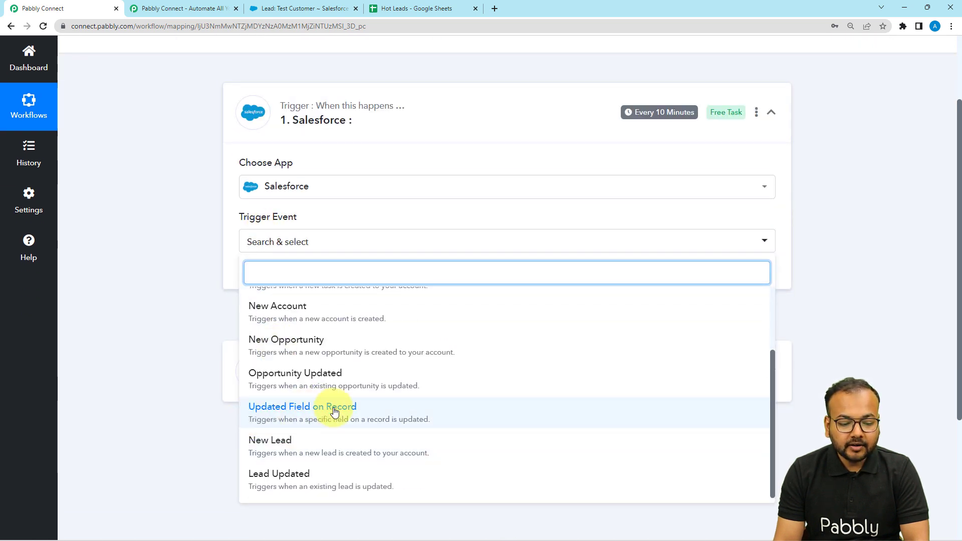
{"action": "left_click", "coordinate": [304, 412]}
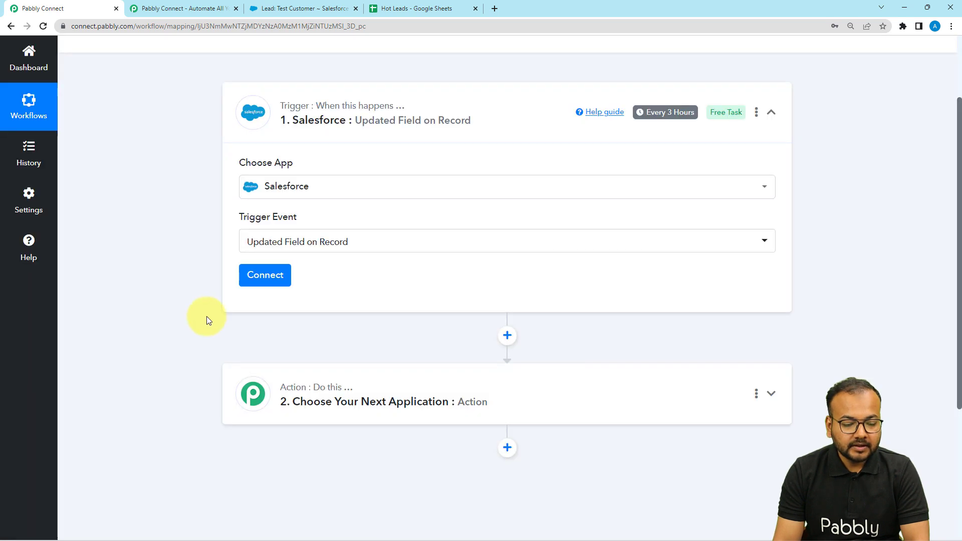
- Connect the trigger to Salesforce through a new connection and allow Pabbly Connect access to the account
{"action": "left_click", "coordinate": [262, 277]}
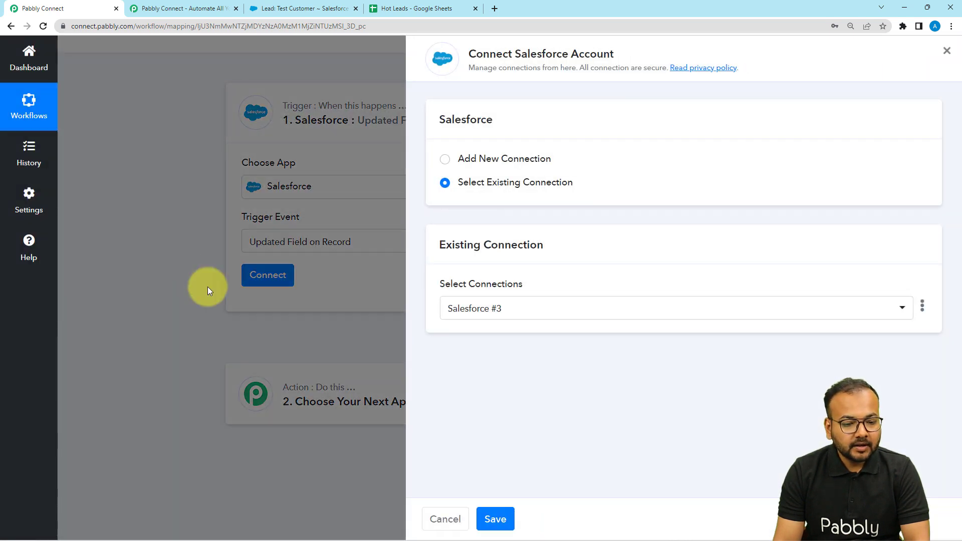
{"action": "left_click", "coordinate": [444, 159]}
{"action": "left_click", "coordinate": [501, 291]}
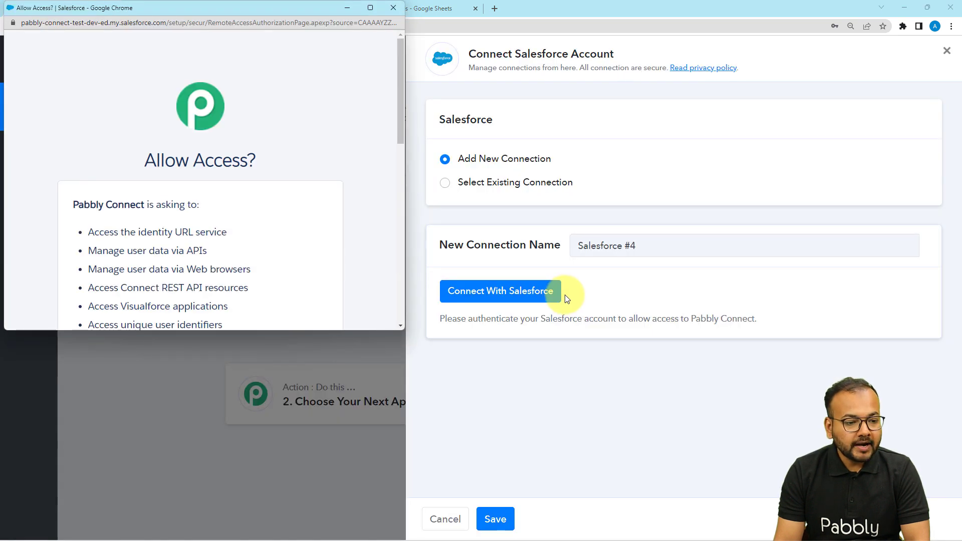
{"action": "scroll", "coordinate": [230, 133], "scroll_direction": "down", "scroll_amount": 7}
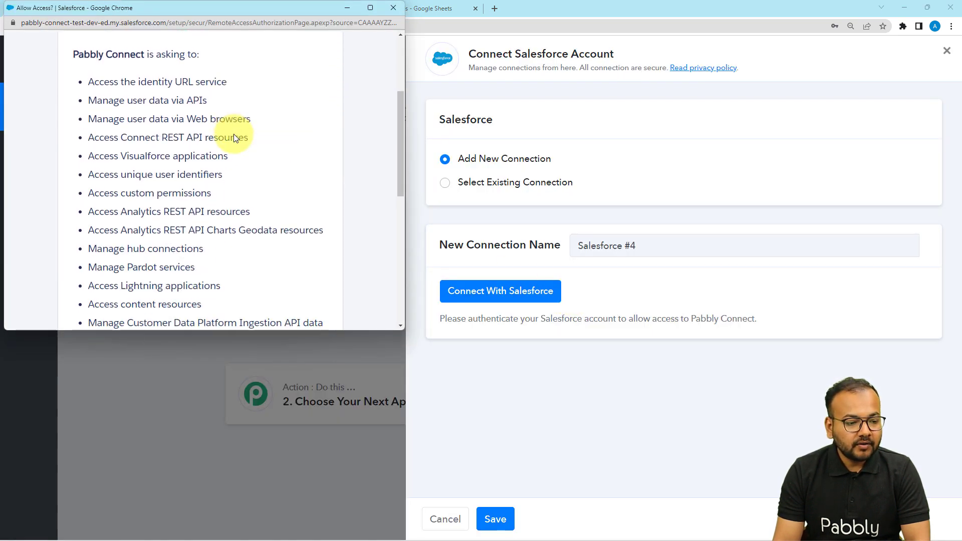
{"action": "scroll", "coordinate": [235, 134], "scroll_direction": "down", "scroll_amount": 3}
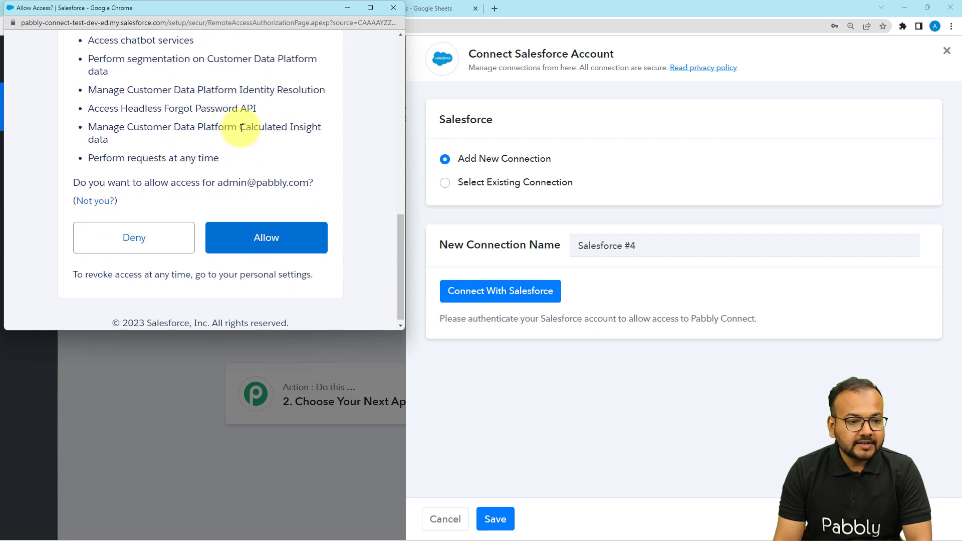
{"action": "left_click", "coordinate": [262, 237]}
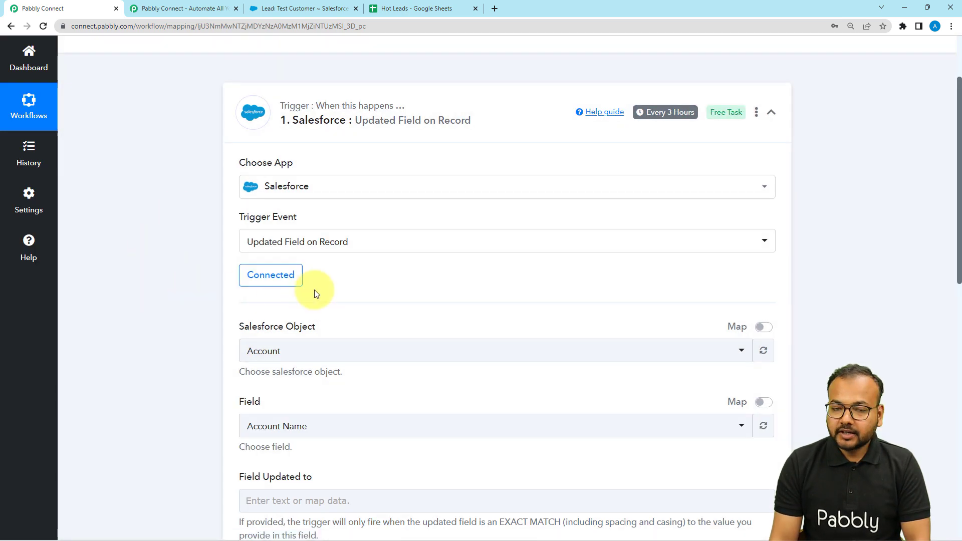
- Set the trigger's Salesforce Object to Lead
{"action": "scroll", "coordinate": [193, 286], "scroll_direction": "down", "scroll_amount": 1}
{"action": "scroll", "coordinate": [192, 284], "scroll_direction": "down", "scroll_amount": 1}
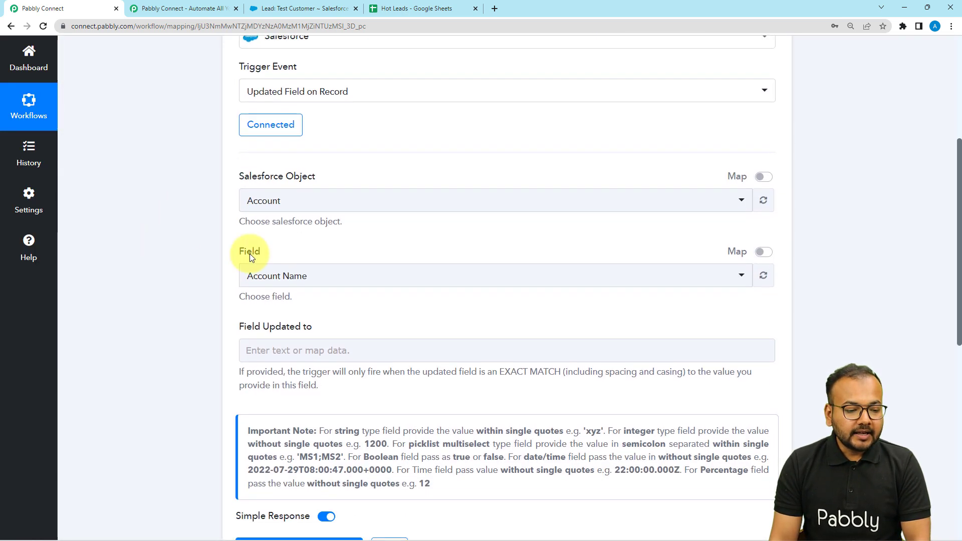
{"action": "left_click", "coordinate": [308, 208]}
{"action": "type", "text": "lea"}
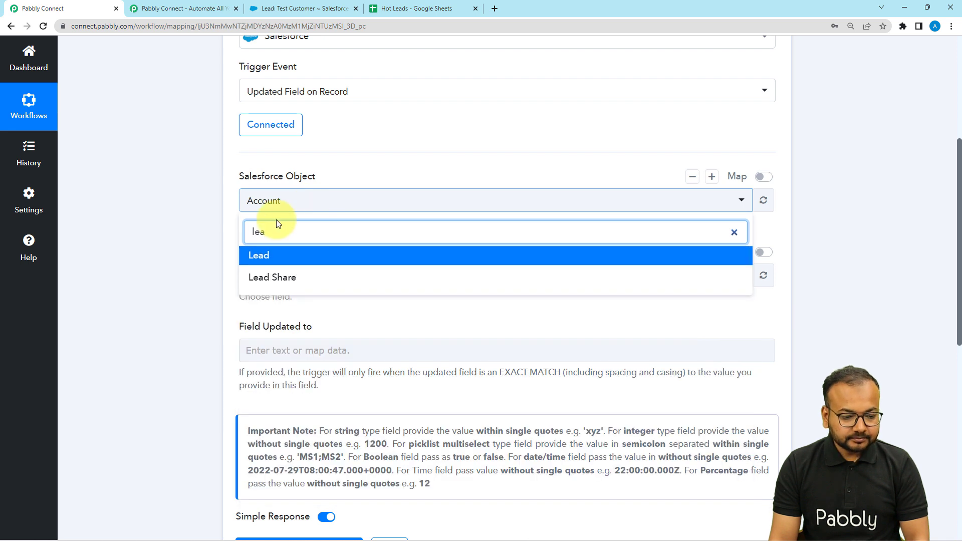
{"action": "left_click", "coordinate": [264, 255]}
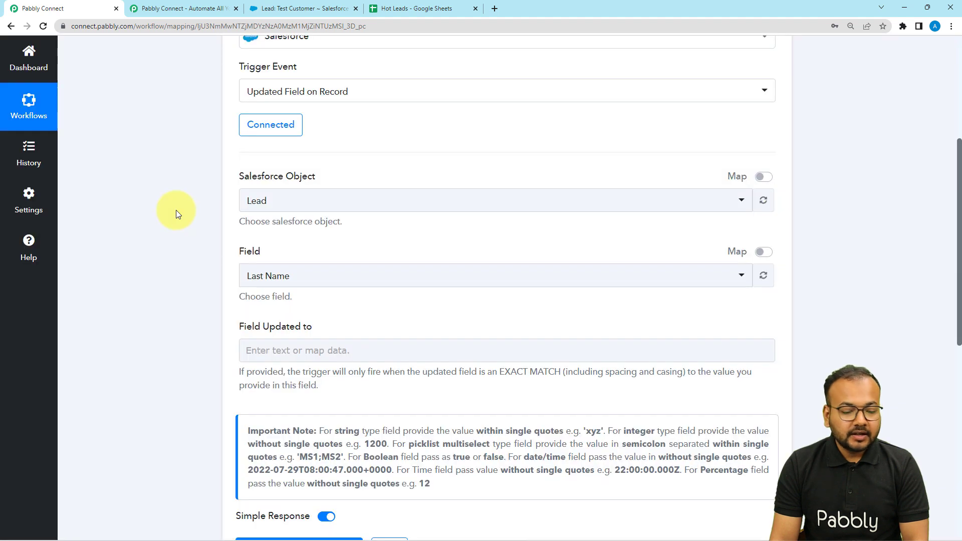
- Set the trigger's monitored field to Rating, leaving the Field Updated to value empty
{"action": "scroll", "coordinate": [176, 209], "scroll_direction": "down", "scroll_amount": 2}
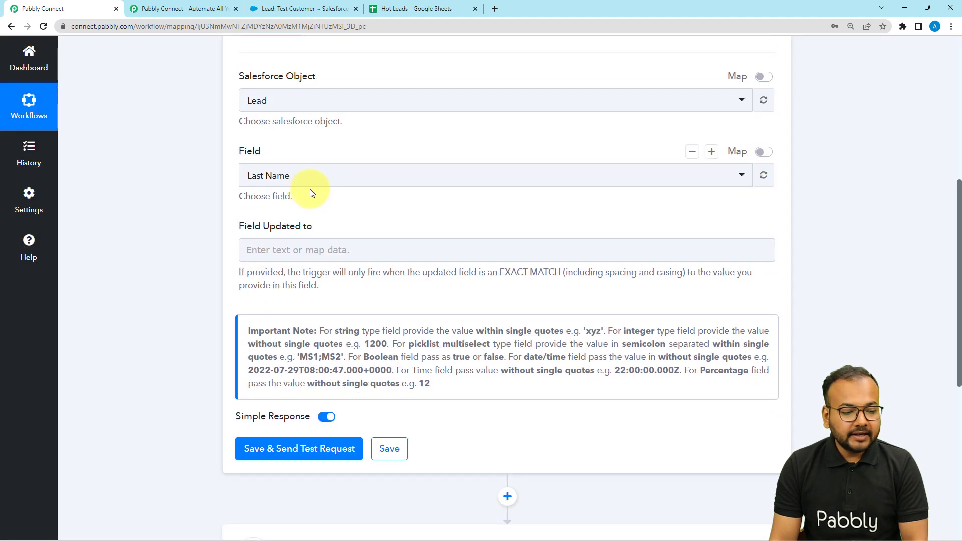
{"action": "left_click", "coordinate": [315, 184]}
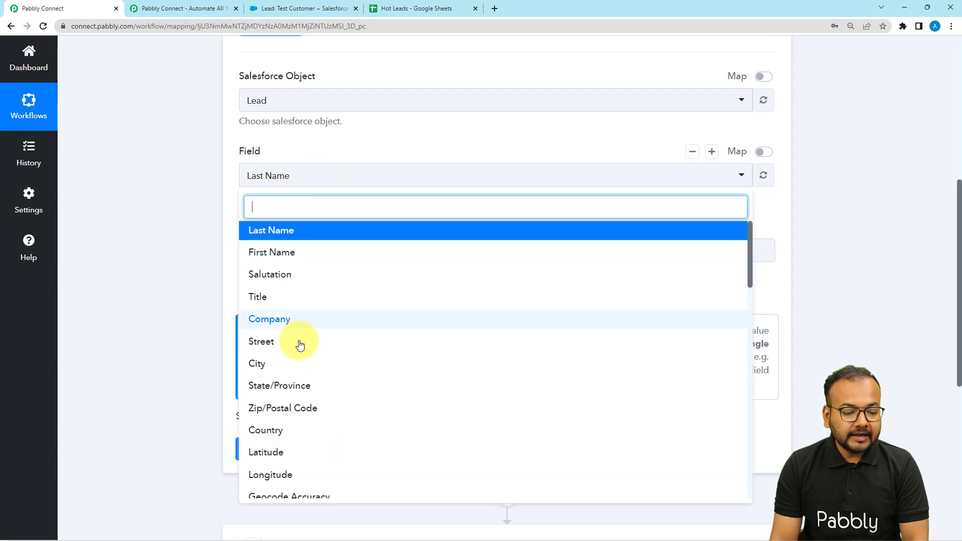
{"action": "scroll", "coordinate": [298, 345], "scroll_direction": "down", "scroll_amount": 3}
{"action": "scroll", "coordinate": [299, 352], "scroll_direction": "down", "scroll_amount": 1}
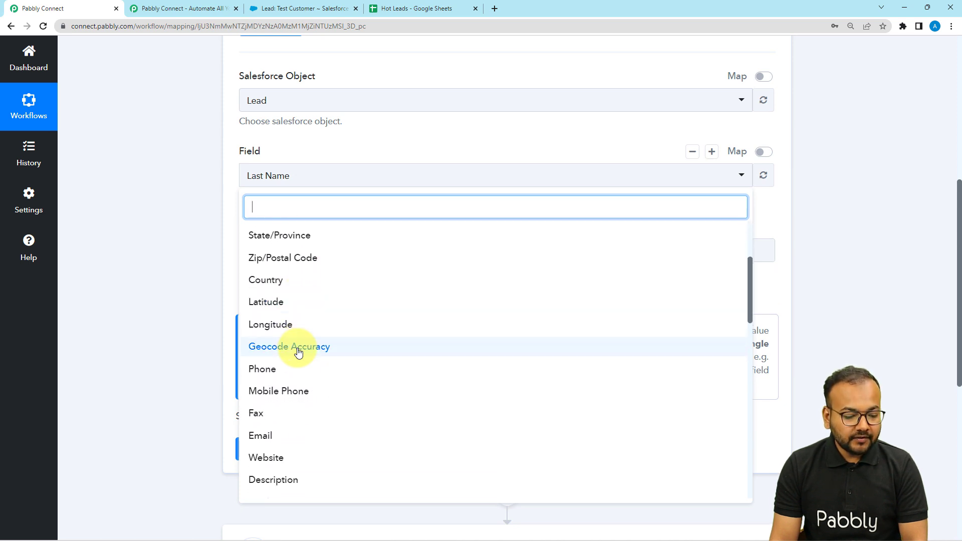
{"action": "type", "text": "ra"}
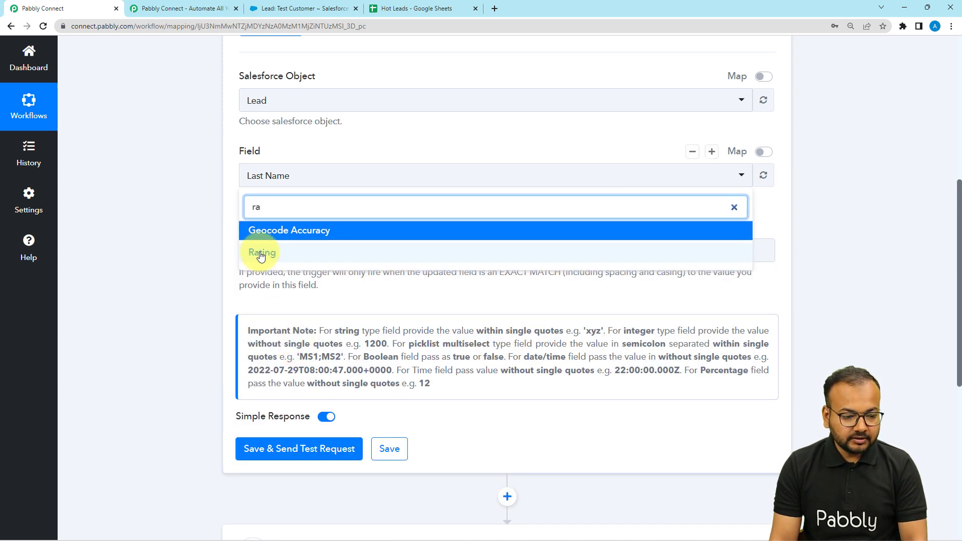
{"action": "left_click", "coordinate": [257, 254]}
{"action": "left_click", "coordinate": [200, 229]}
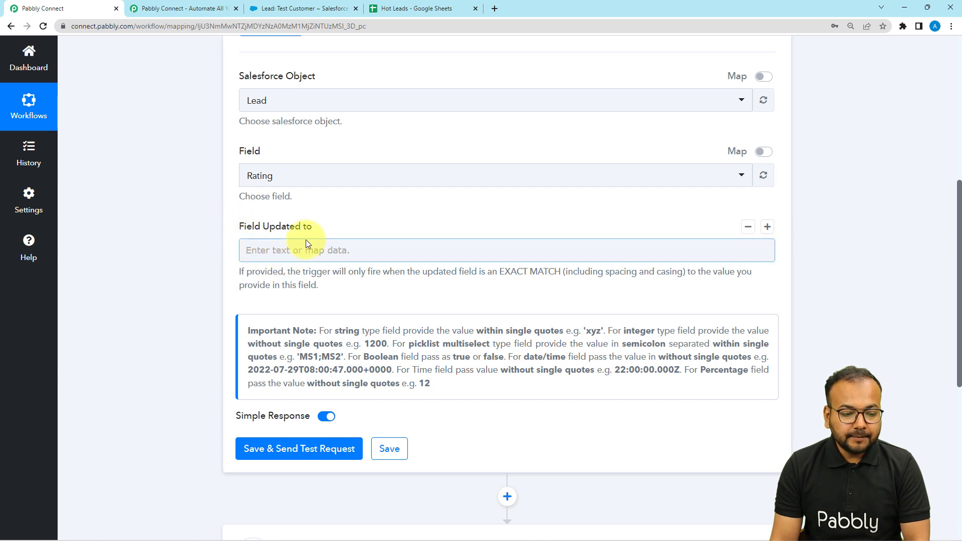
{"action": "left_click", "coordinate": [322, 251]}
{"action": "left_click", "coordinate": [209, 252]}
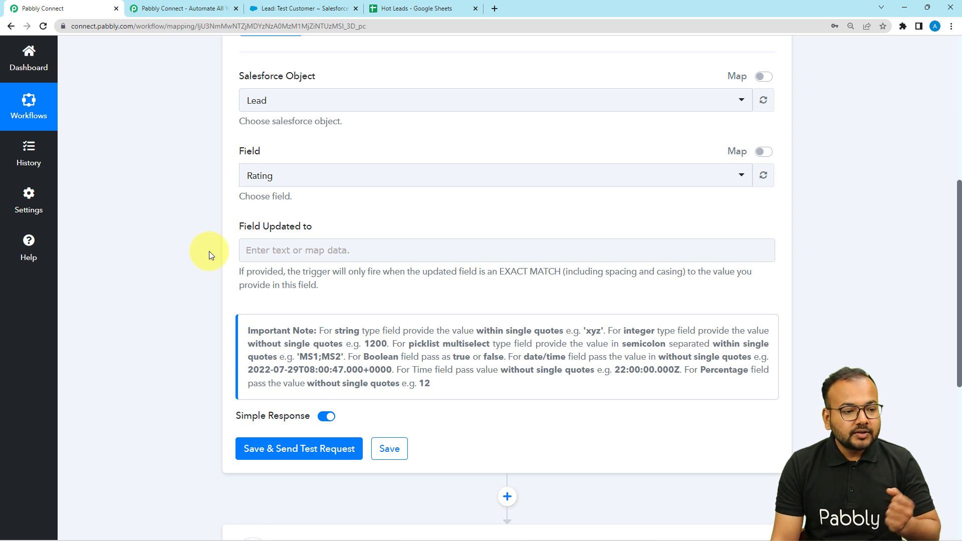
- Switch to Salesforce, open the test lead for editing and check which options its Rating field offers
{"action": "left_click", "coordinate": [301, 9]}
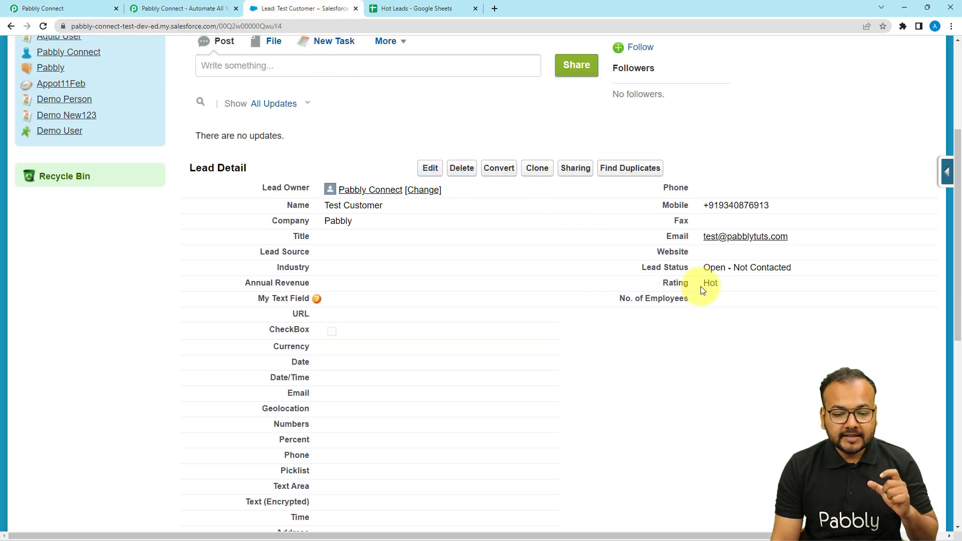
{"action": "left_click", "coordinate": [428, 168]}
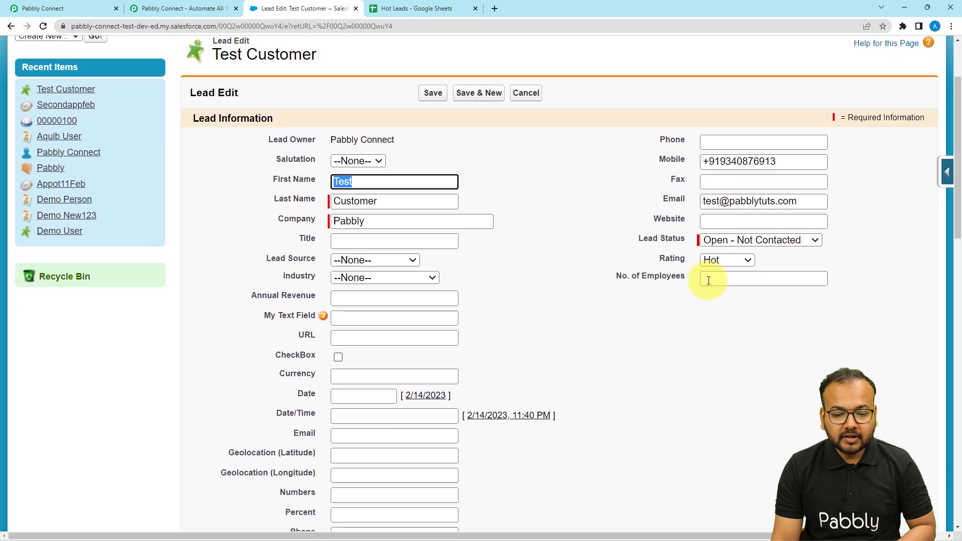
{"action": "left_click", "coordinate": [747, 260]}
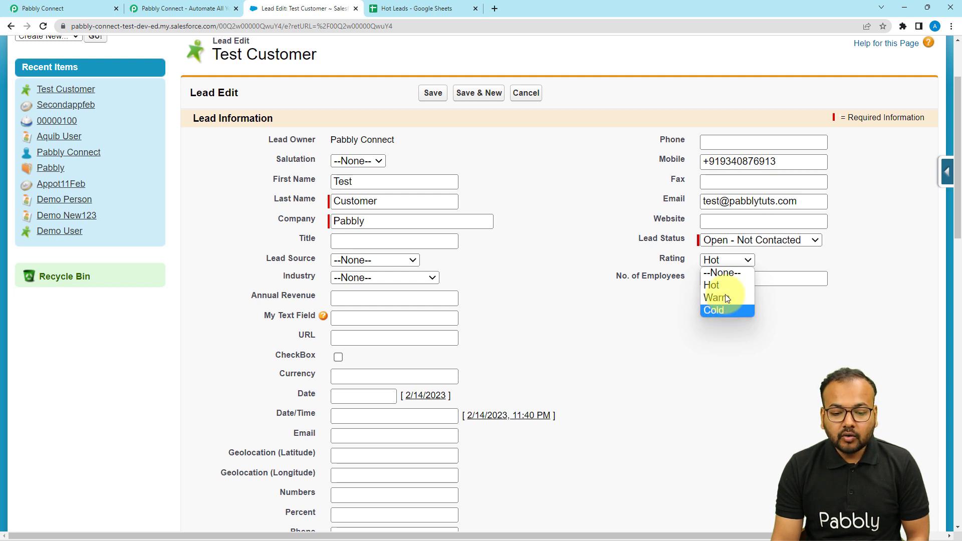
- Switch back to Pabbly Connect and set the trigger's Field Updated to value to 'Hot', including the single quotes
{"action": "left_click", "coordinate": [90, 8]}
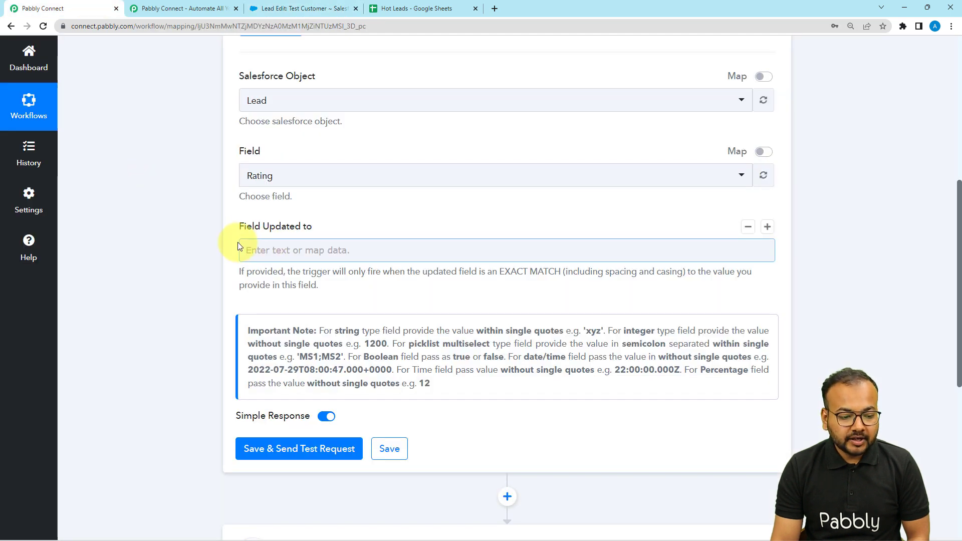
{"action": "left_click", "coordinate": [266, 251]}
{"action": "left_click", "coordinate": [265, 250]}
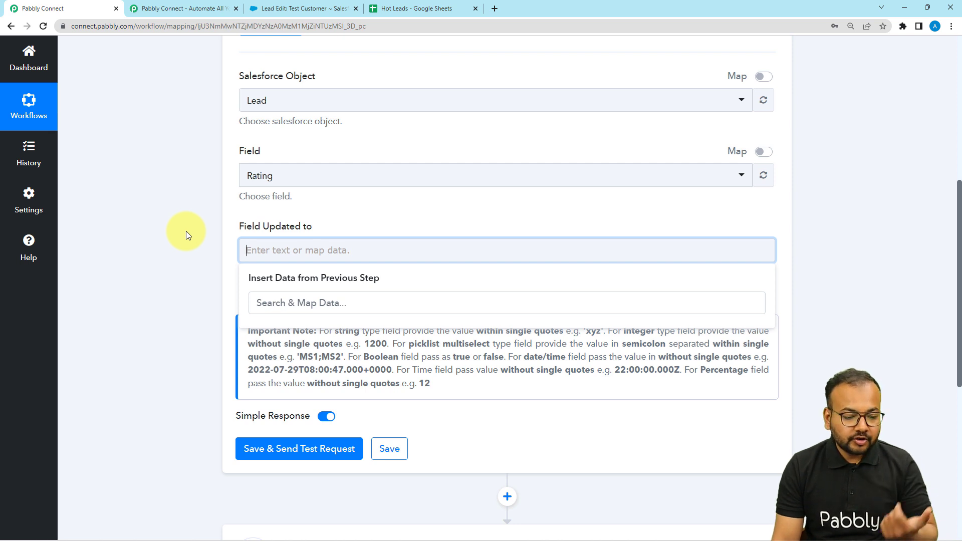
{"action": "type", "text": "'"}
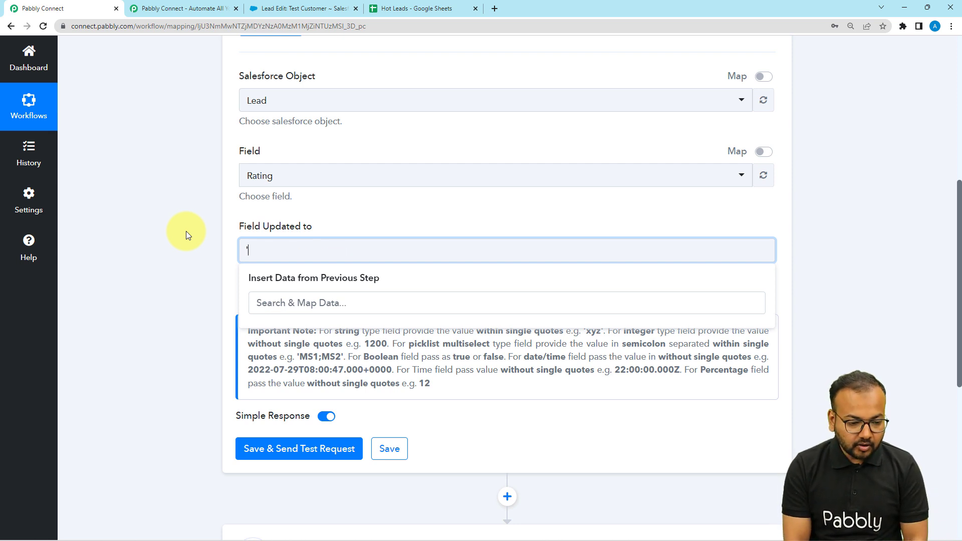
{"action": "type", "text": "Hot"}
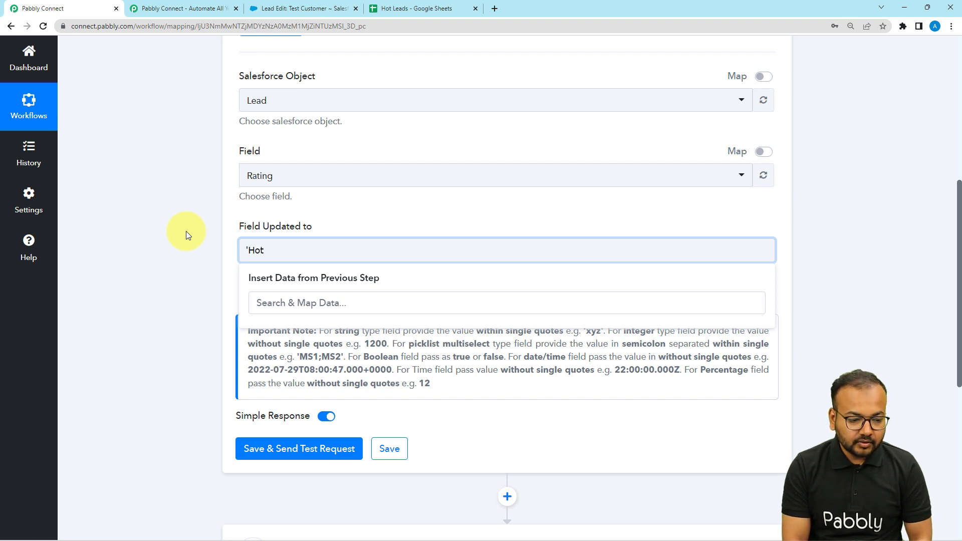
{"action": "type", "text": "\""}
{"action": "type", "text": "'"}
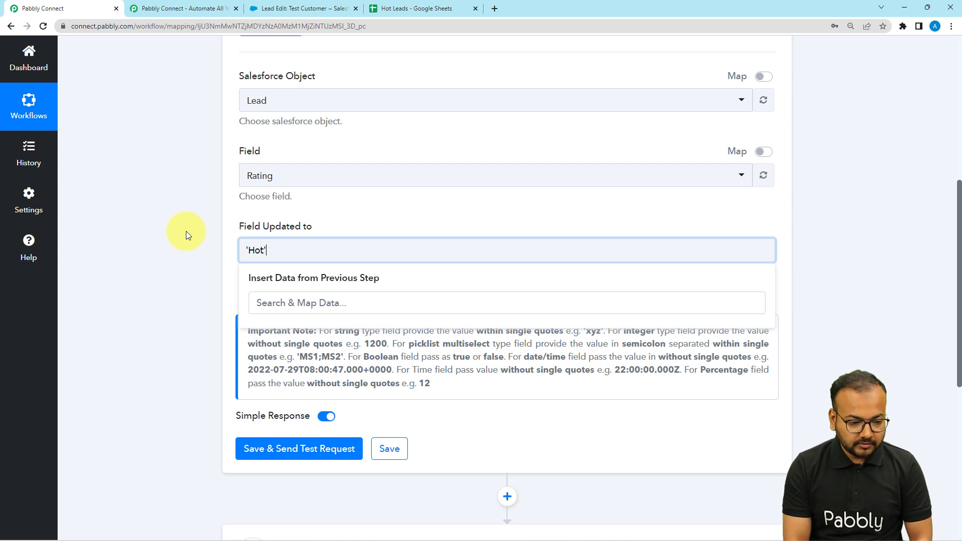
{"action": "left_click", "coordinate": [186, 230]}
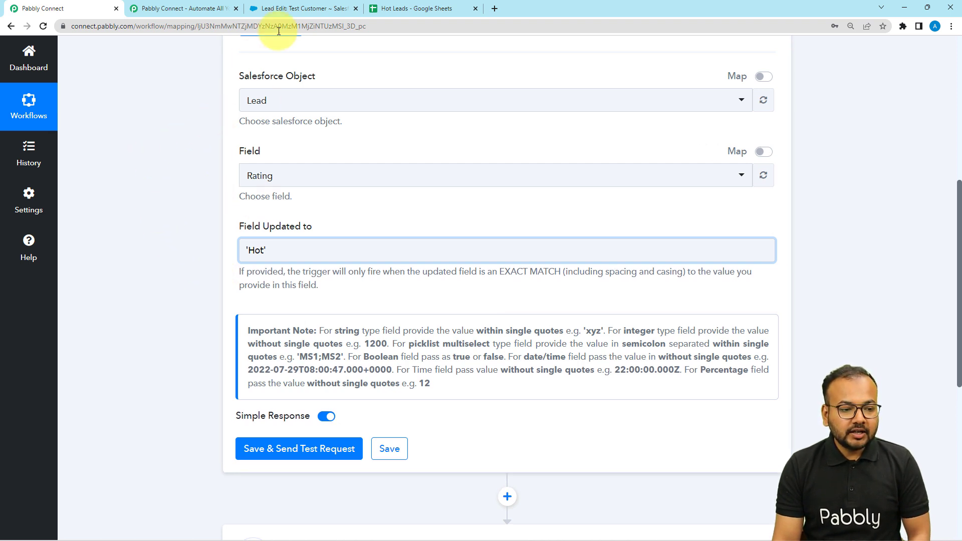
- In Salesforce, open the demo lead, second in the Recent Leads list, for editing
{"action": "left_click", "coordinate": [282, 10]}
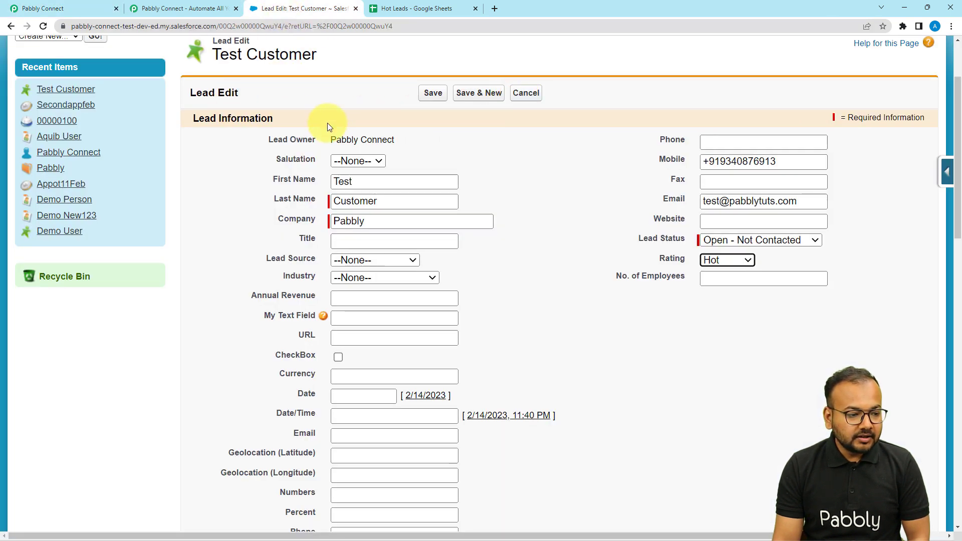
{"action": "scroll", "coordinate": [326, 124], "scroll_direction": "up", "scroll_amount": 2}
{"action": "left_click", "coordinate": [191, 116]}
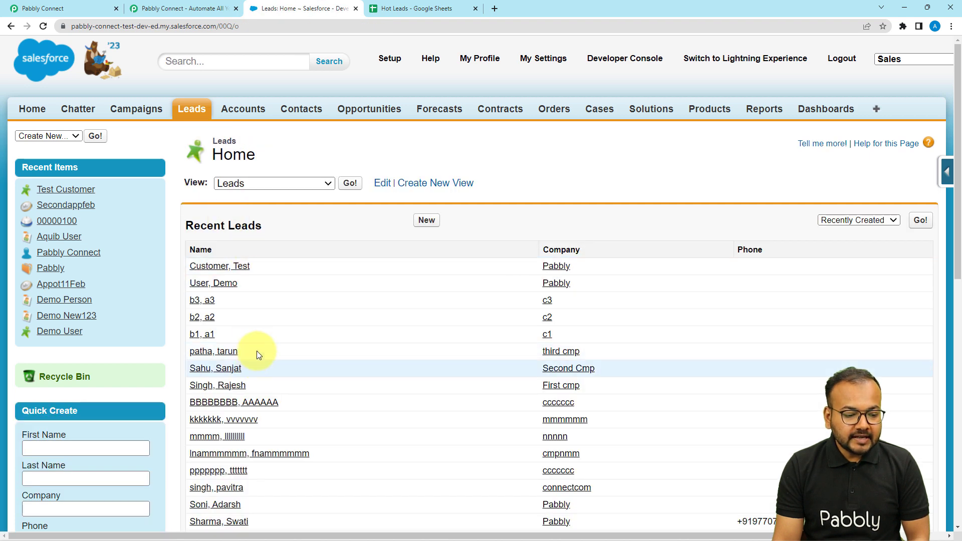
{"action": "left_click", "coordinate": [224, 284]}
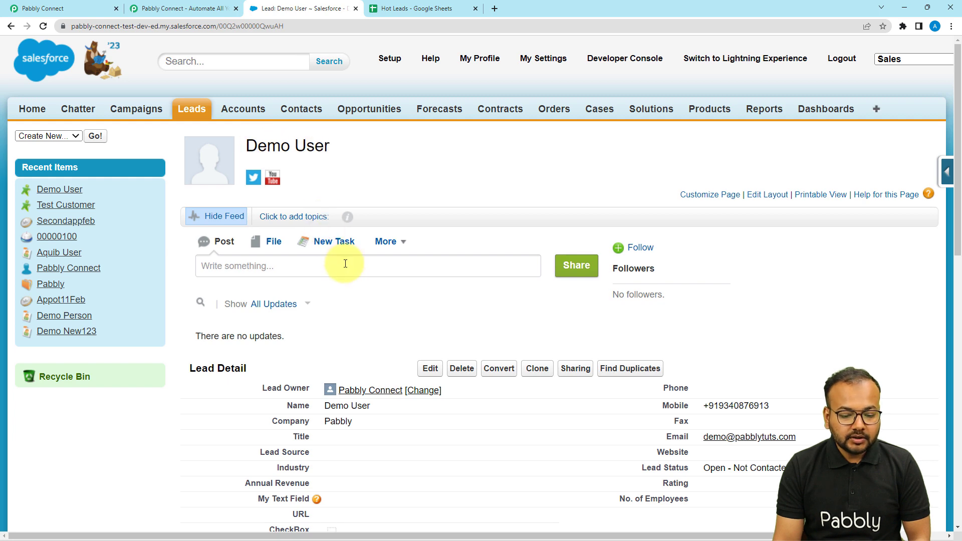
{"action": "scroll", "coordinate": [345, 264], "scroll_direction": "down", "scroll_amount": 2}
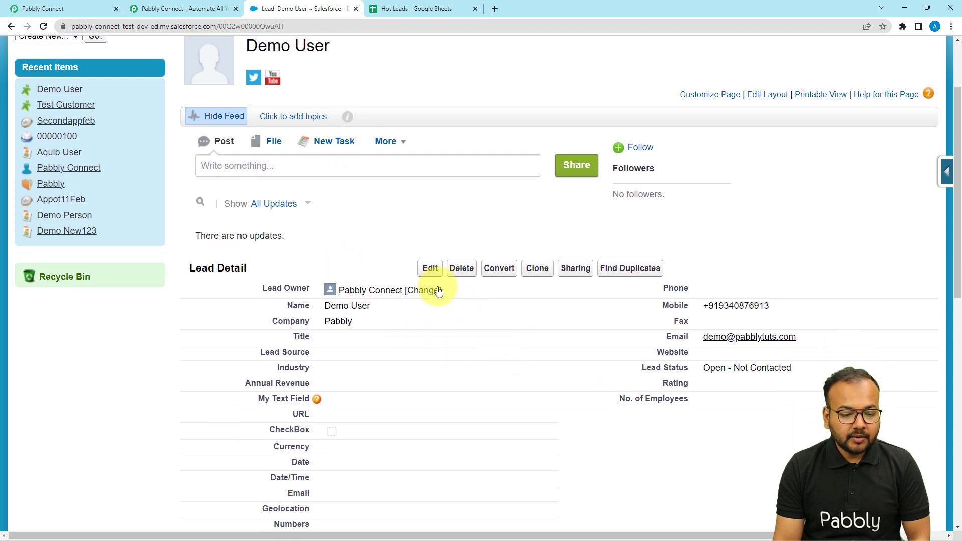
{"action": "left_click", "coordinate": [430, 268]}
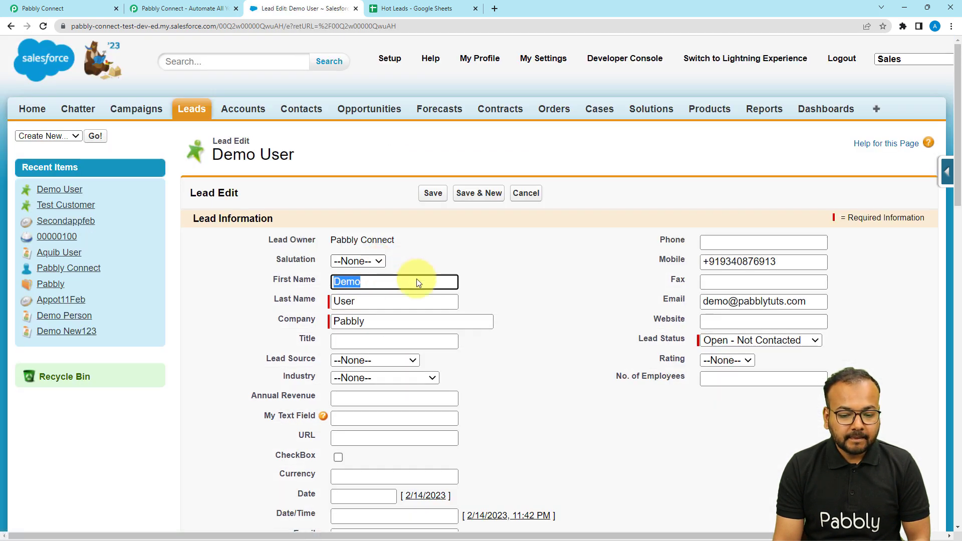
- Set the demo lead's Rating to Hot and save the record
{"action": "left_click", "coordinate": [674, 379]}
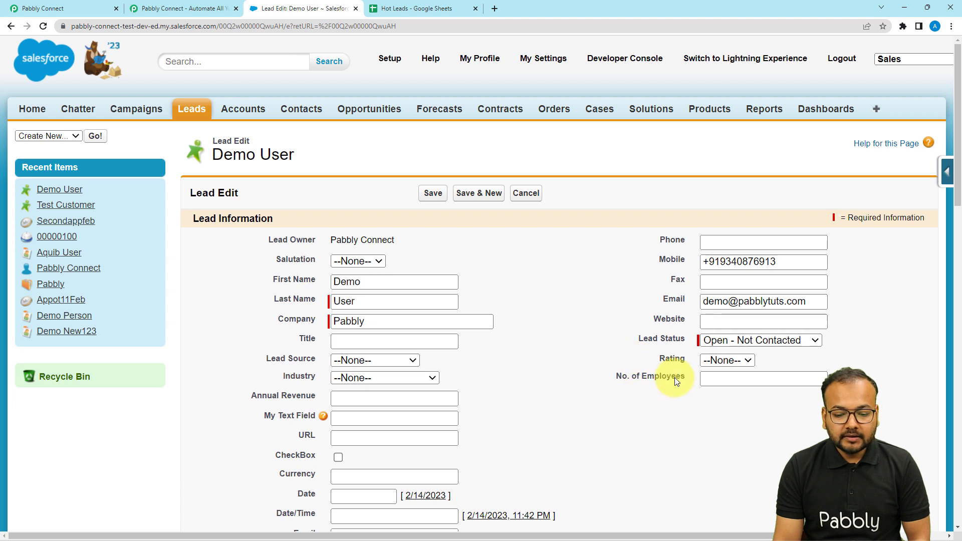
{"action": "left_click", "coordinate": [729, 360]}
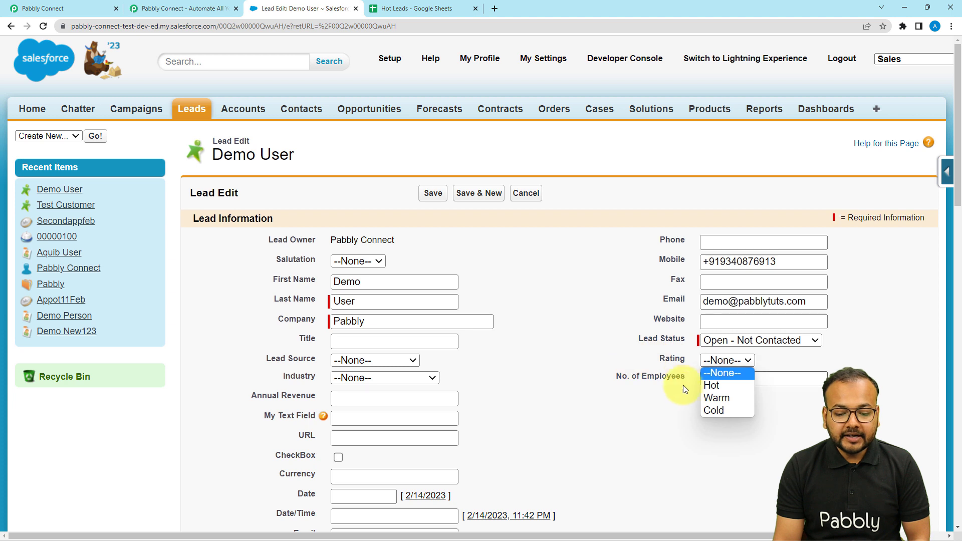
{"action": "left_click", "coordinate": [715, 386]}
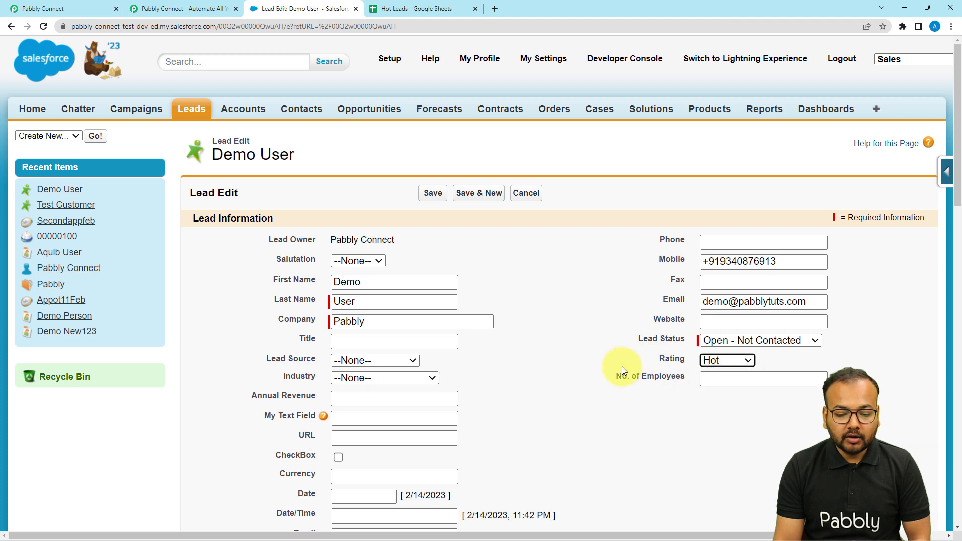
{"action": "left_click", "coordinate": [432, 196]}
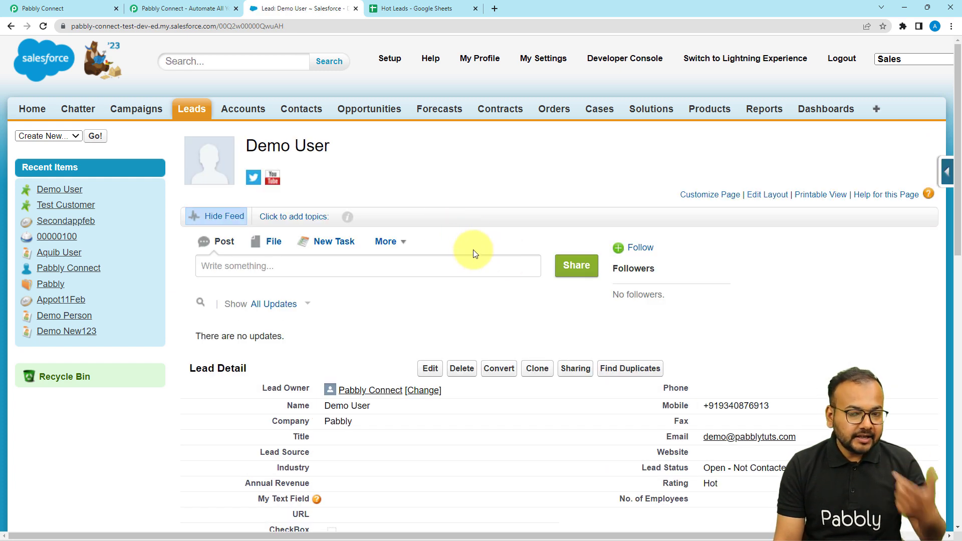
- Return to the Pabbly Connect workflow, then save the Salesforce trigger and send a test request
{"action": "left_click", "coordinate": [75, 8]}
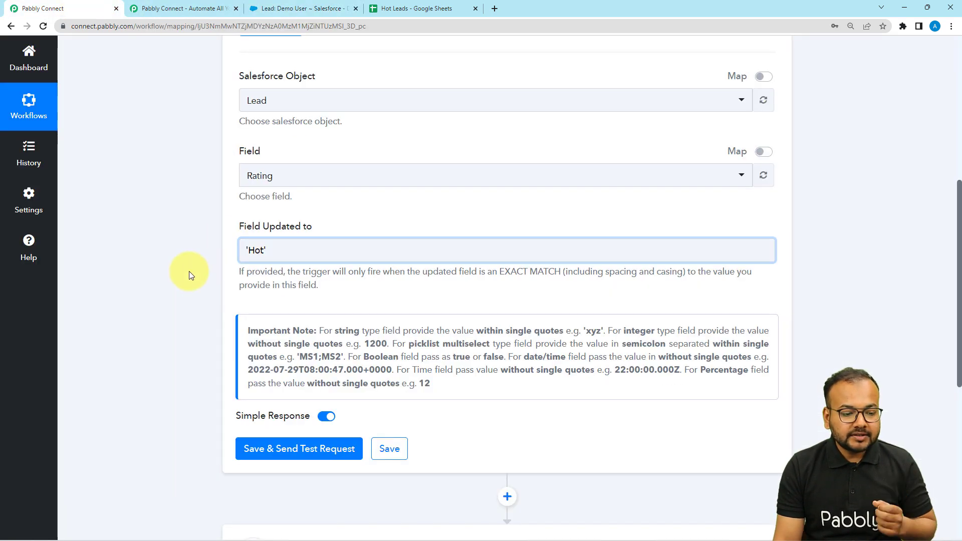
{"action": "scroll", "coordinate": [189, 296], "scroll_direction": "down", "scroll_amount": 2}
{"action": "left_click", "coordinate": [254, 348]}
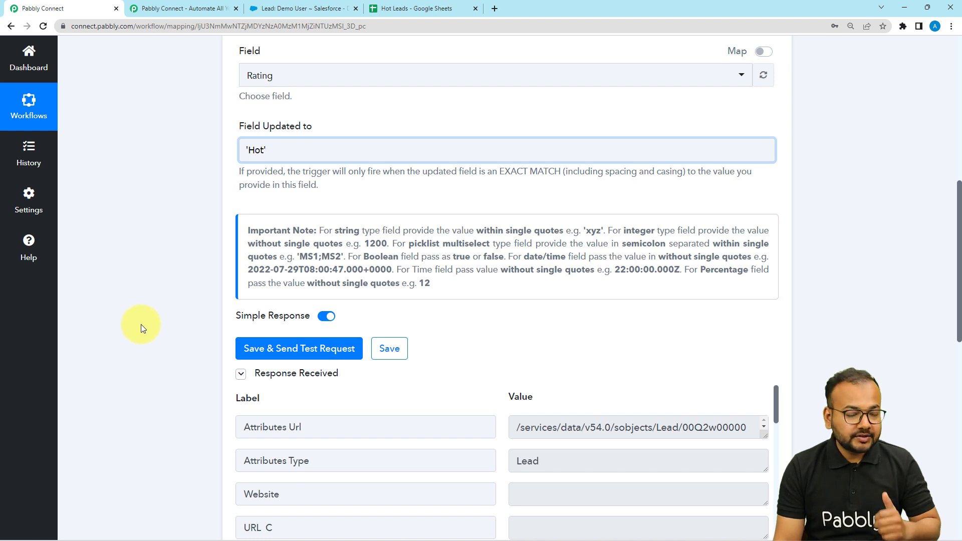
- Examine the lead fields in the trigger's received response, including rating, status, name and email, and check the Hot Leads spreadsheet
{"action": "scroll", "coordinate": [140, 323], "scroll_direction": "down", "scroll_amount": 4}
{"action": "scroll", "coordinate": [141, 324], "scroll_direction": "down", "scroll_amount": 1}
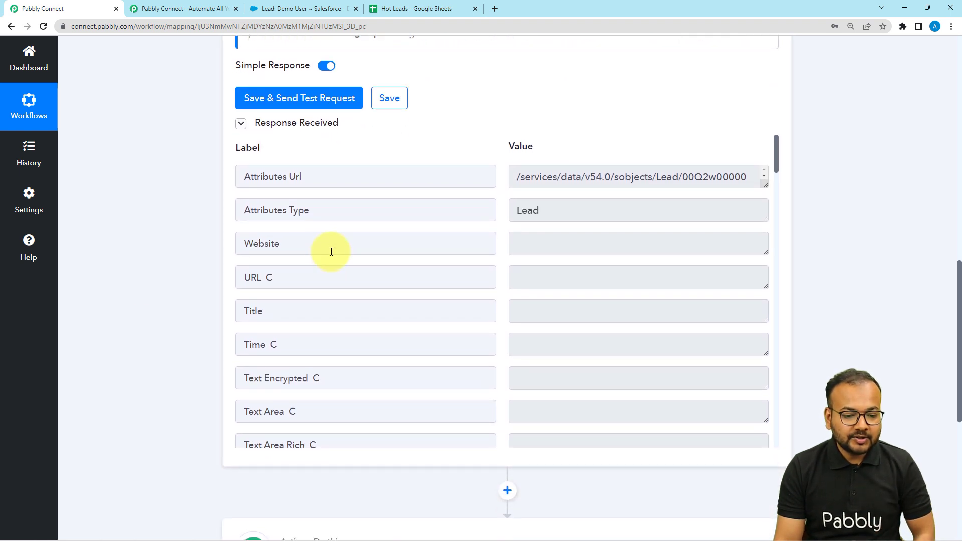
{"action": "scroll", "coordinate": [329, 251], "scroll_direction": "down", "scroll_amount": 3}
{"action": "scroll", "coordinate": [331, 252], "scroll_direction": "down", "scroll_amount": 5}
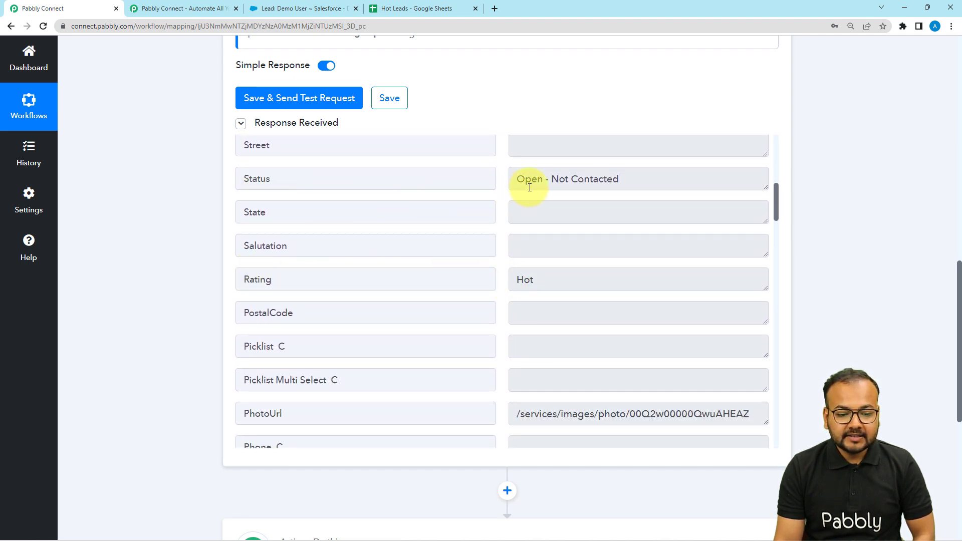
{"action": "scroll", "coordinate": [392, 247], "scroll_direction": "down", "scroll_amount": 8}
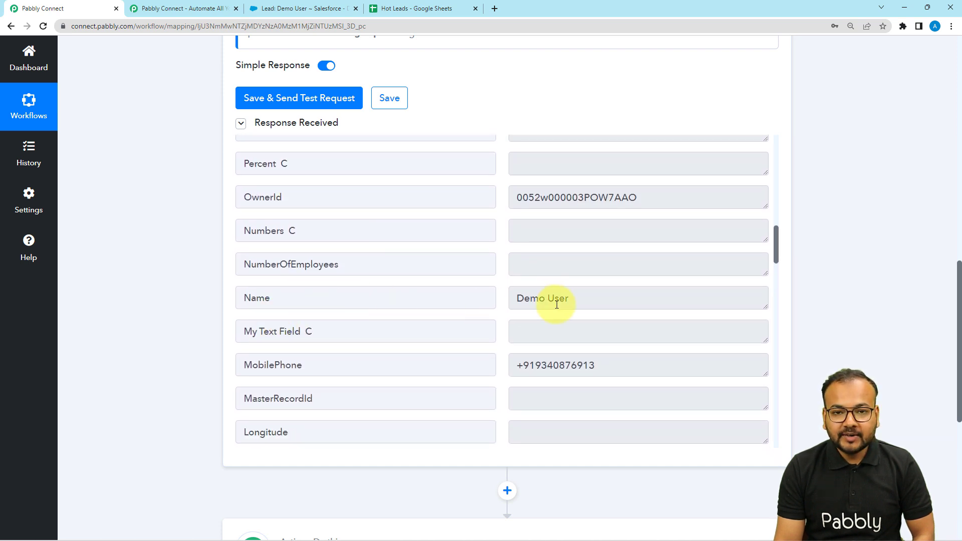
{"action": "scroll", "coordinate": [434, 311], "scroll_direction": "down", "scroll_amount": 9}
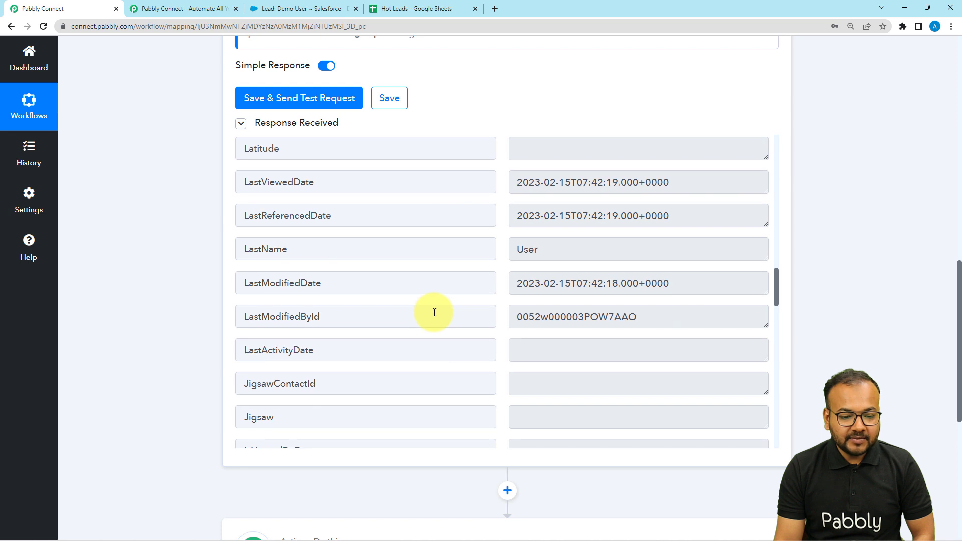
{"action": "scroll", "coordinate": [435, 312], "scroll_direction": "down", "scroll_amount": 10}
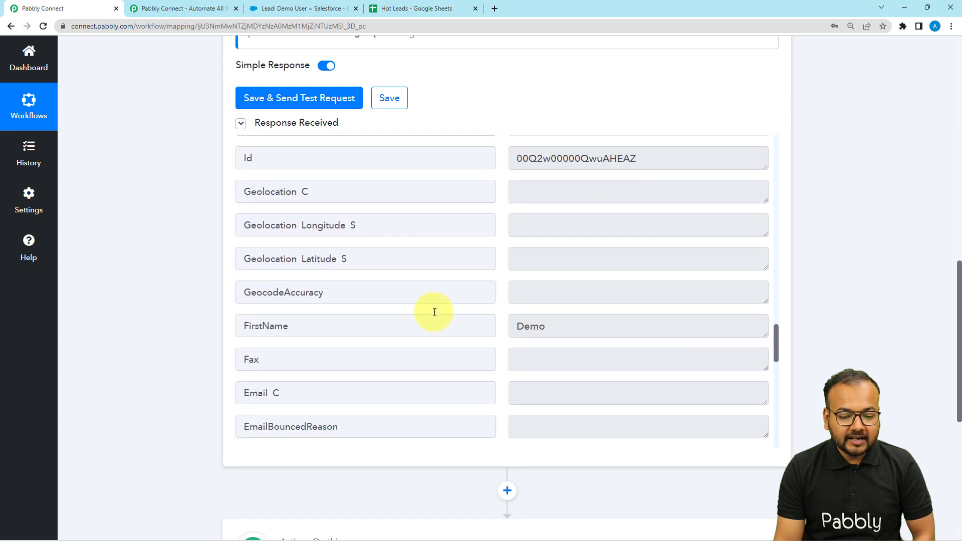
{"action": "scroll", "coordinate": [434, 312], "scroll_direction": "down", "scroll_amount": 4}
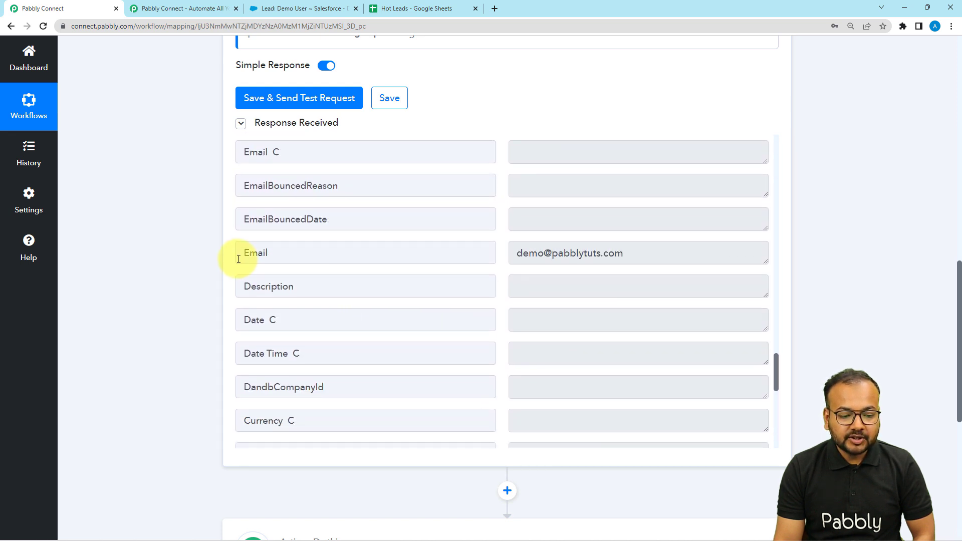
{"action": "scroll", "coordinate": [373, 277], "scroll_direction": "down", "scroll_amount": 5}
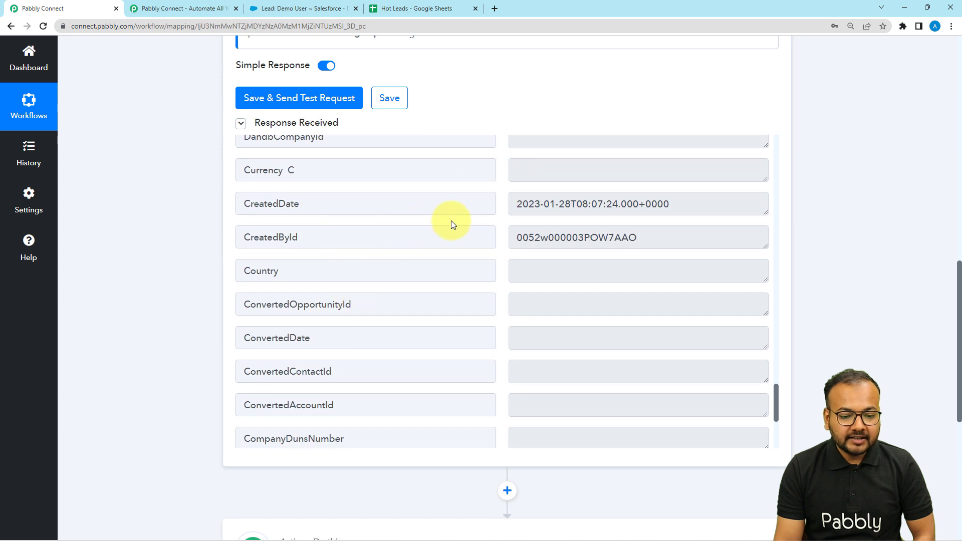
{"action": "scroll", "coordinate": [326, 307], "scroll_direction": "down", "scroll_amount": 5}
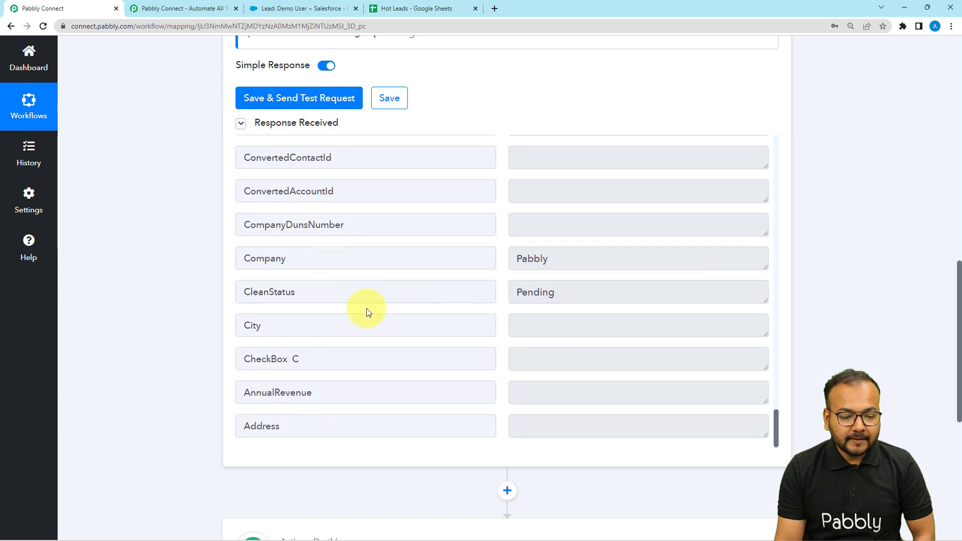
{"action": "scroll", "coordinate": [358, 296], "scroll_direction": "down", "scroll_amount": 4}
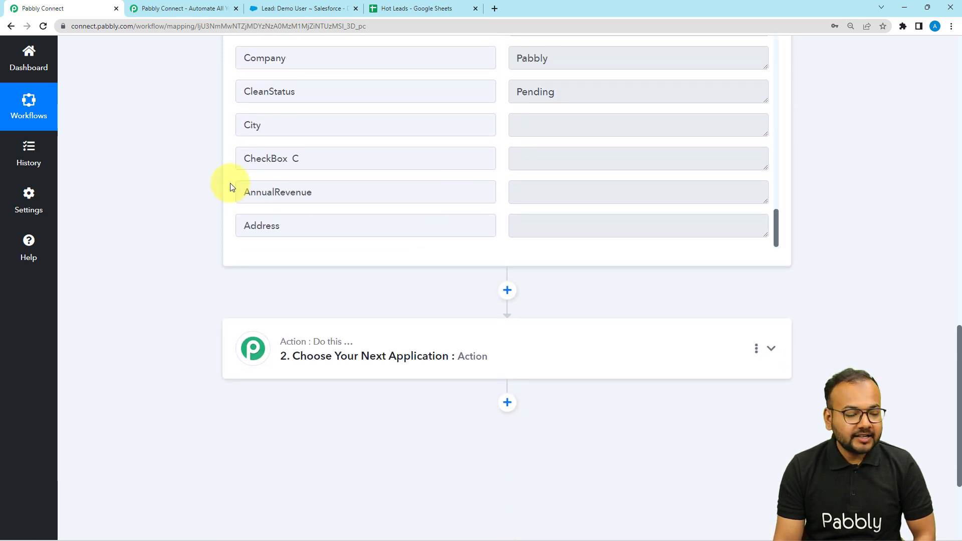
{"action": "scroll", "coordinate": [177, 230], "scroll_direction": "up", "scroll_amount": 2}
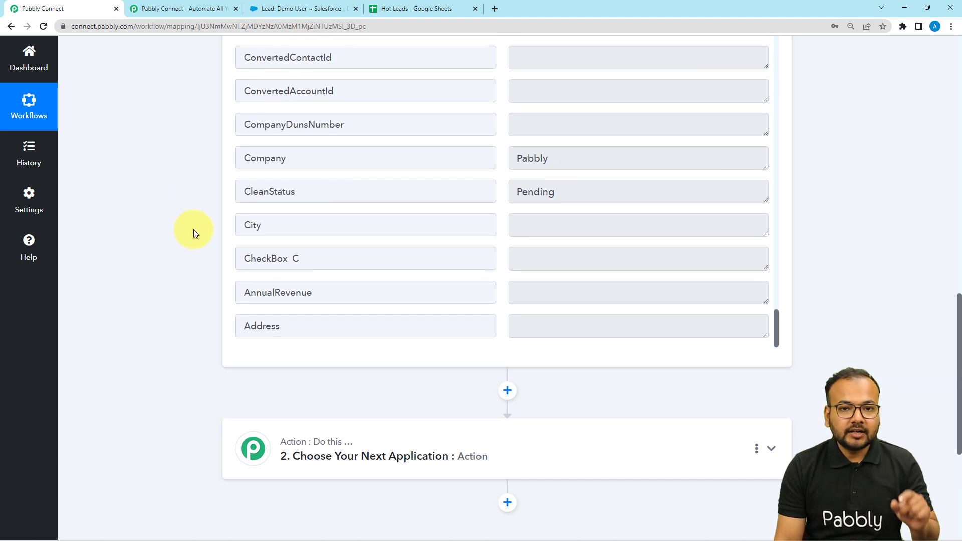
{"action": "left_click", "coordinate": [379, 8]}
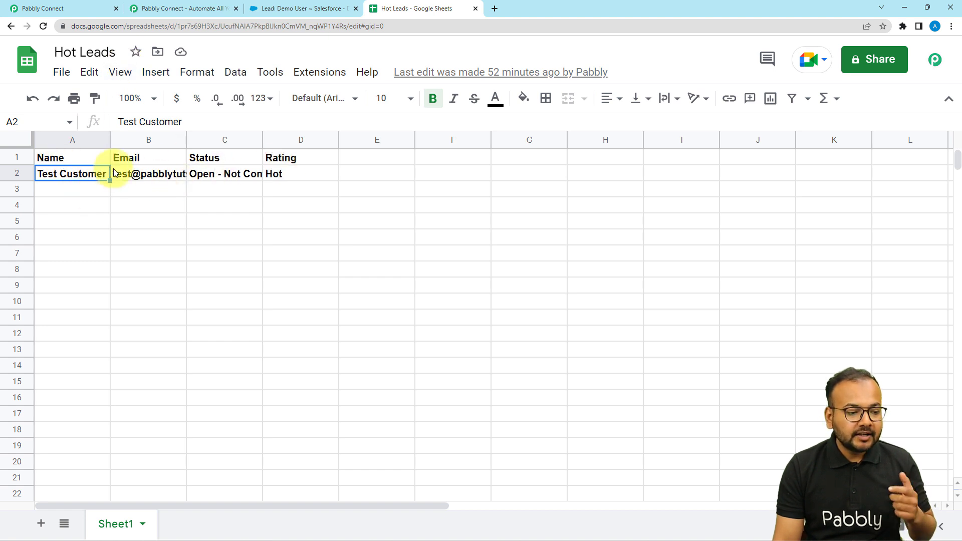
- Back in the Pabbly Connect workflow, choose Google Sheets as the app for the second step's action
{"action": "left_click", "coordinate": [82, 8]}
{"action": "scroll", "coordinate": [185, 308], "scroll_direction": "down", "scroll_amount": 1}
{"action": "scroll", "coordinate": [185, 308], "scroll_direction": "down", "scroll_amount": 3}
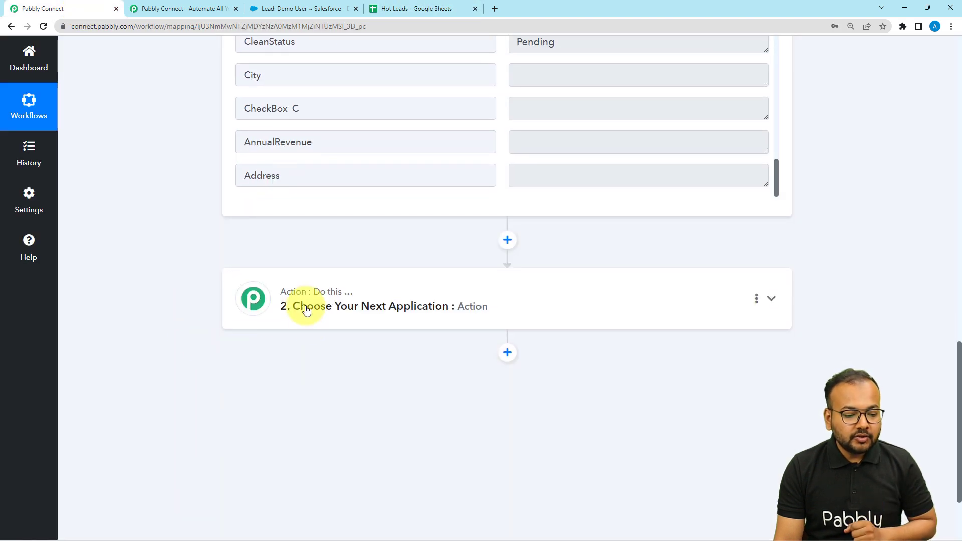
{"action": "left_click", "coordinate": [306, 308]}
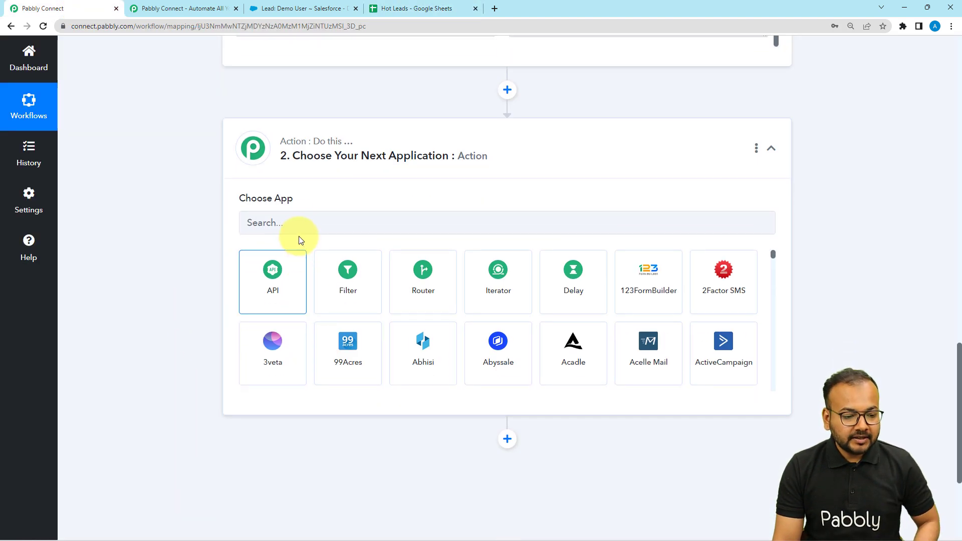
{"action": "left_click", "coordinate": [300, 222]}
{"action": "type", "text": "goo"}
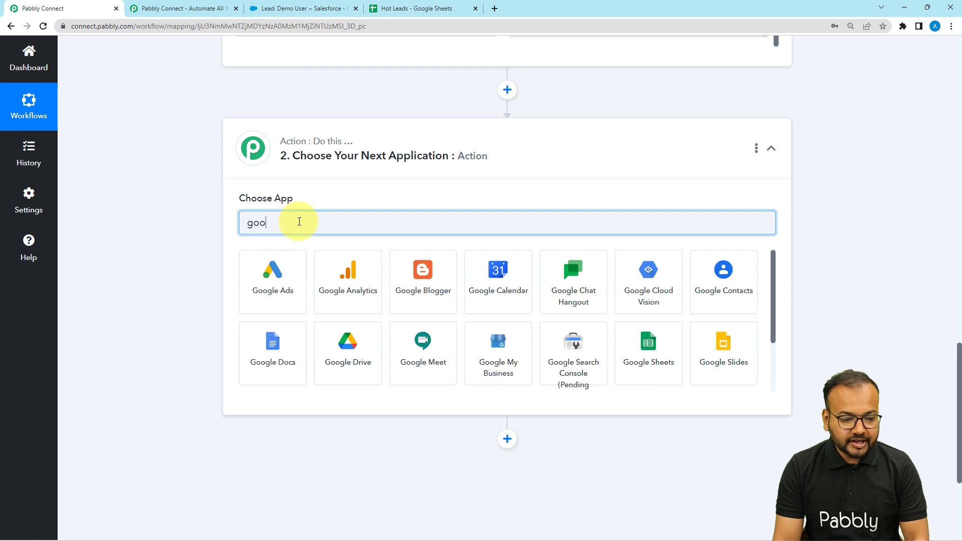
{"action": "left_click", "coordinate": [647, 351]}
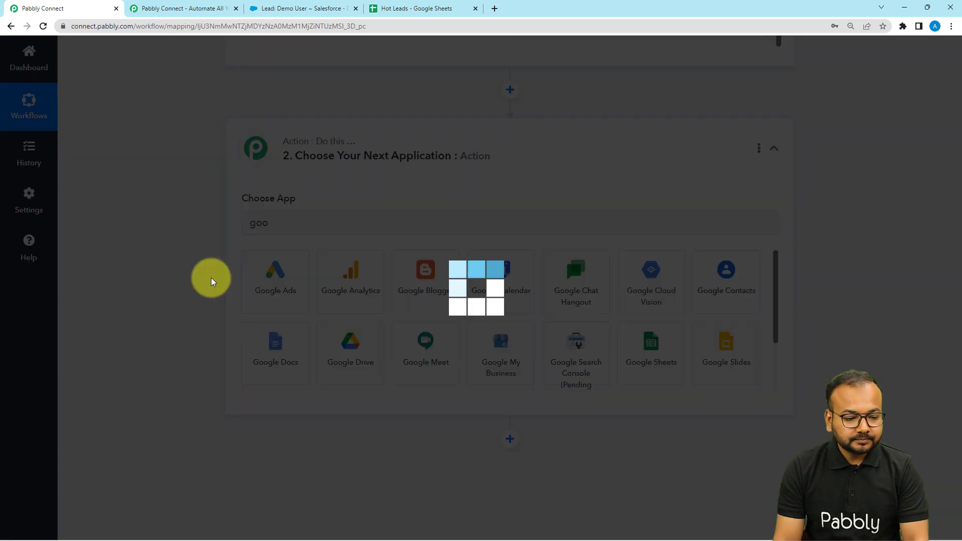
- Set the Google Sheets action event to Add New Row and open its connection setup
{"action": "scroll", "coordinate": [170, 271], "scroll_direction": "down", "scroll_amount": 1}
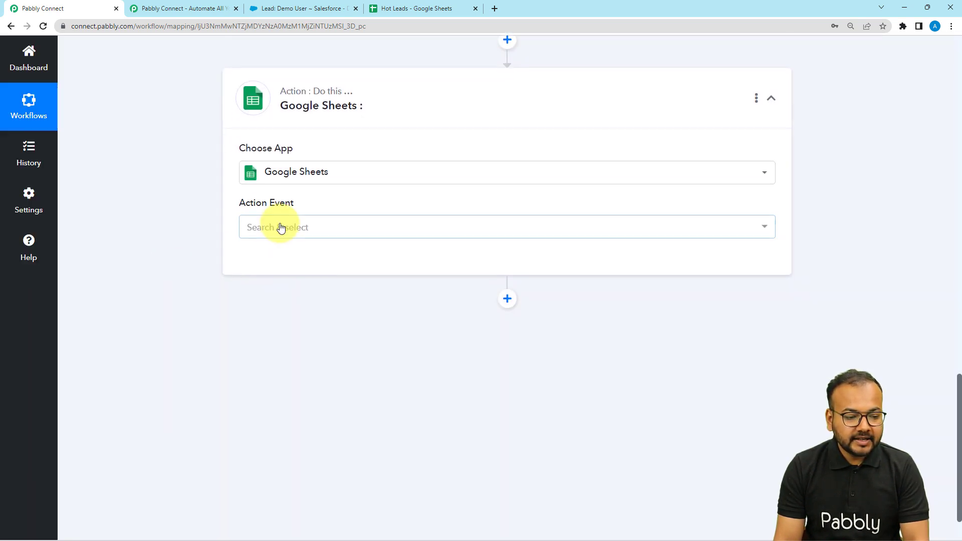
{"action": "left_click", "coordinate": [277, 226]}
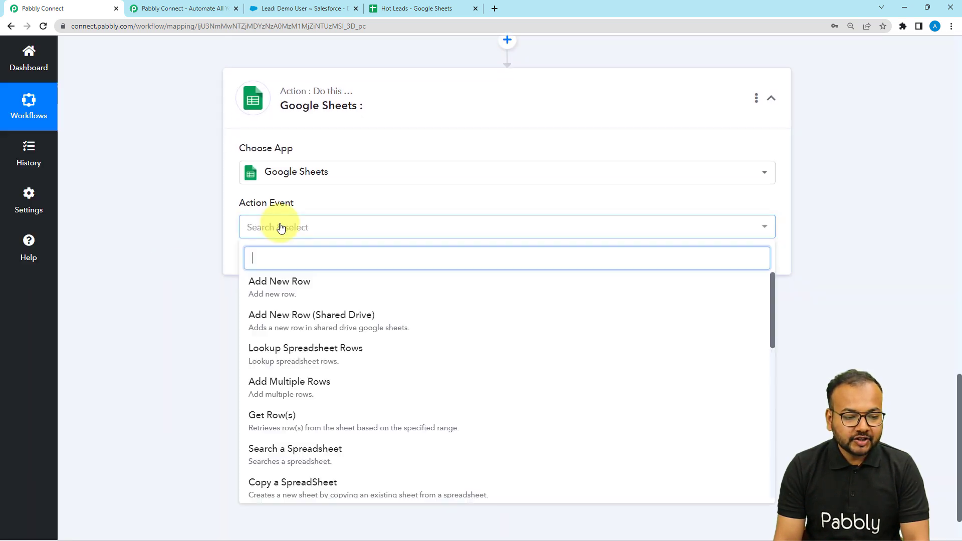
{"action": "left_click", "coordinate": [289, 296]}
{"action": "left_click", "coordinate": [263, 263]}
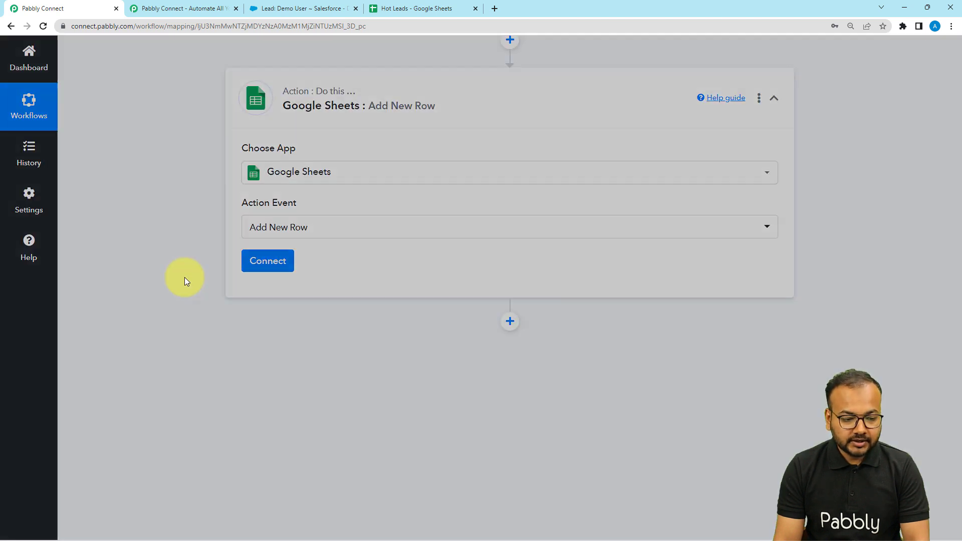
- Add a new Google Sheets connection by signing in with the Google account and granting Pabbly Connect Sheets access
{"action": "left_click", "coordinate": [445, 160]}
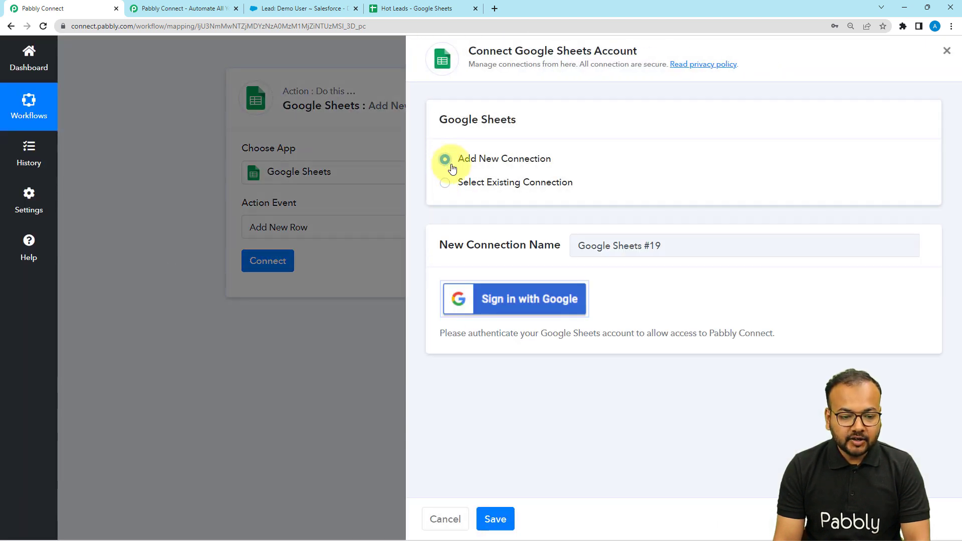
{"action": "left_click", "coordinate": [514, 298]}
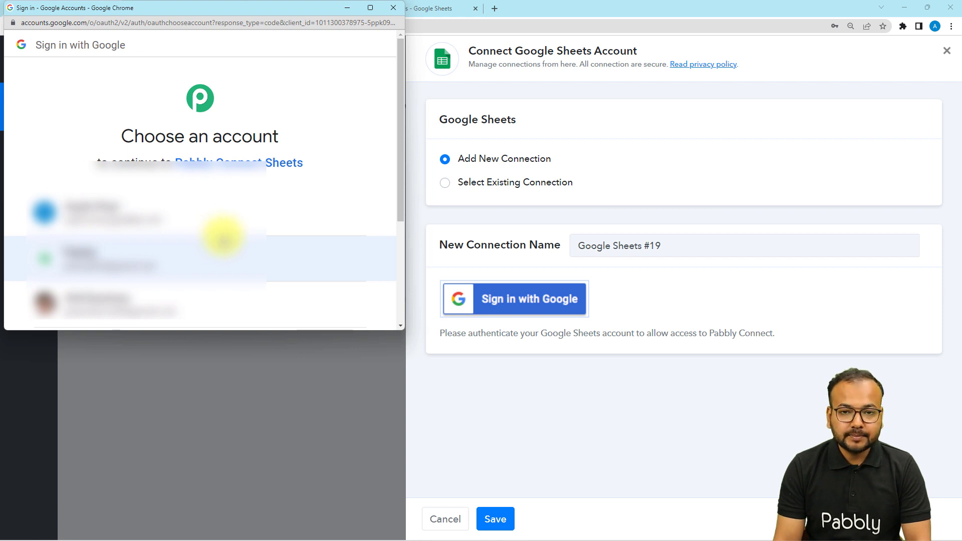
{"action": "left_click", "coordinate": [171, 265]}
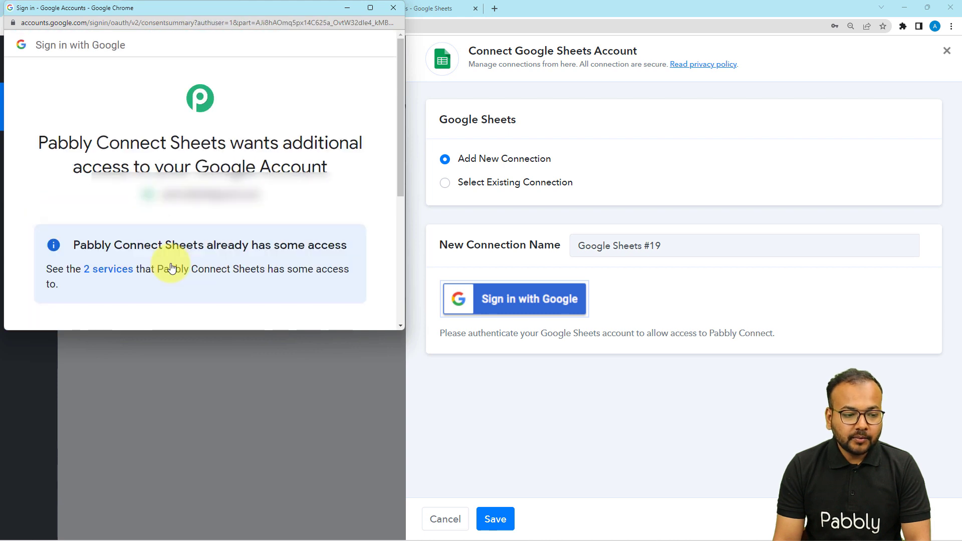
{"action": "scroll", "coordinate": [171, 268], "scroll_direction": "down", "scroll_amount": 5}
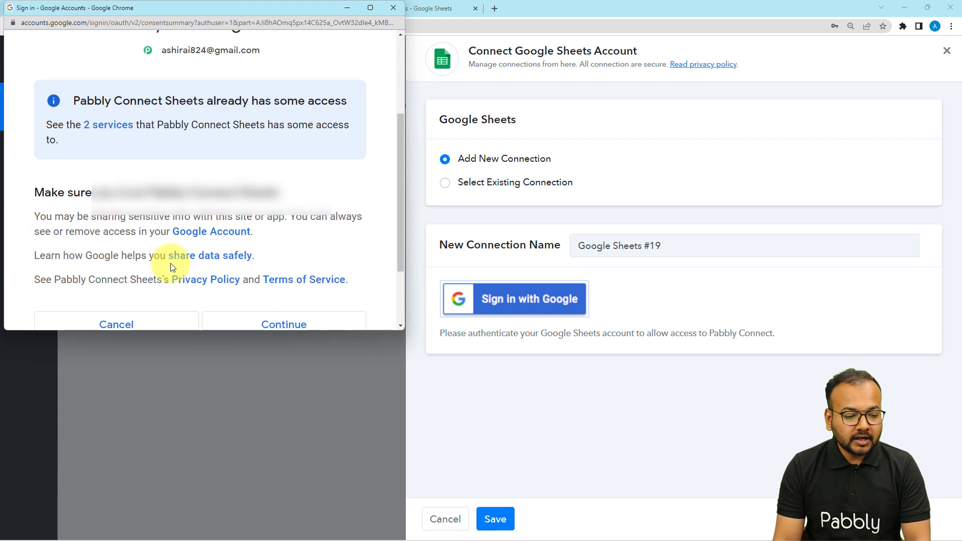
{"action": "left_click", "coordinate": [242, 235]}
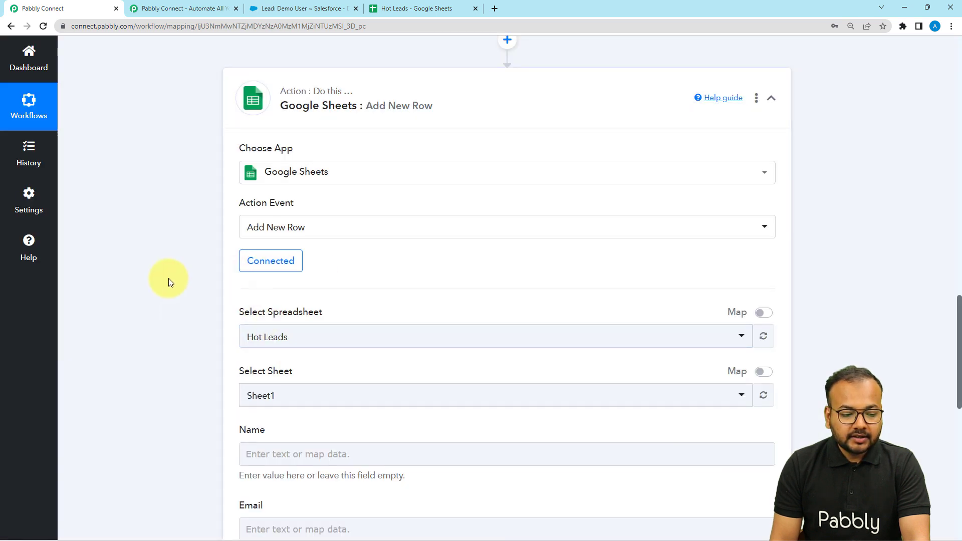
- Select the Hot Leads spreadsheet and its Sheet1 as the destination for the new row
{"action": "scroll", "coordinate": [168, 278], "scroll_direction": "down", "scroll_amount": 3}
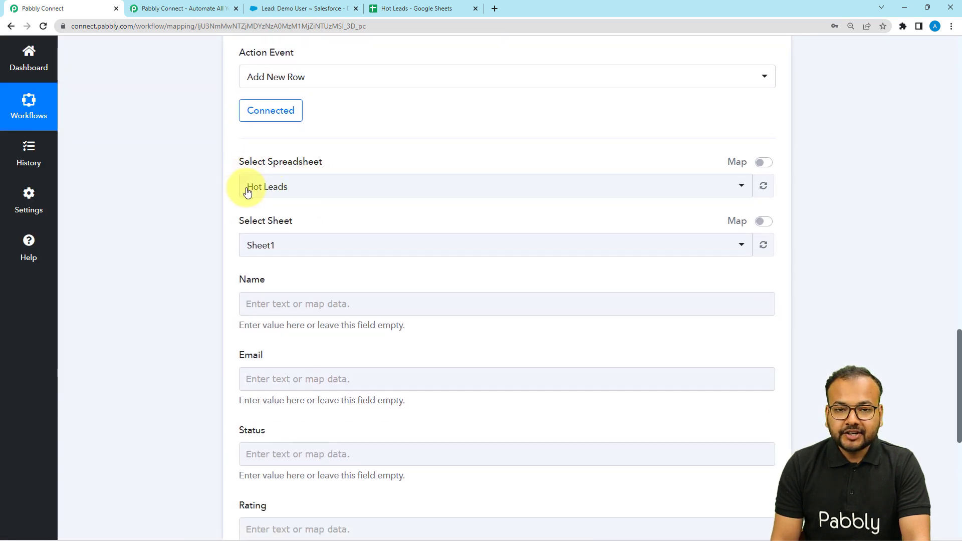
{"action": "left_click", "coordinate": [333, 188]}
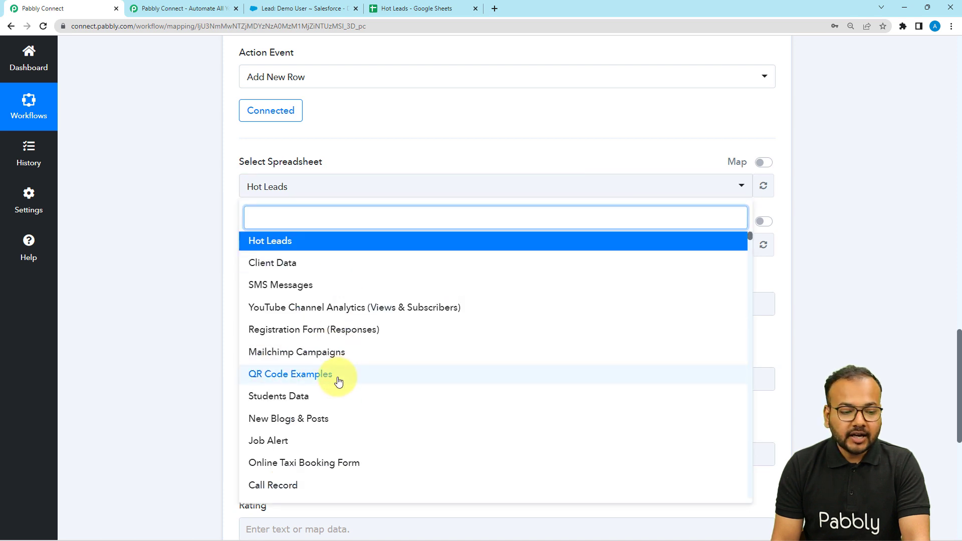
{"action": "left_click", "coordinate": [274, 242]}
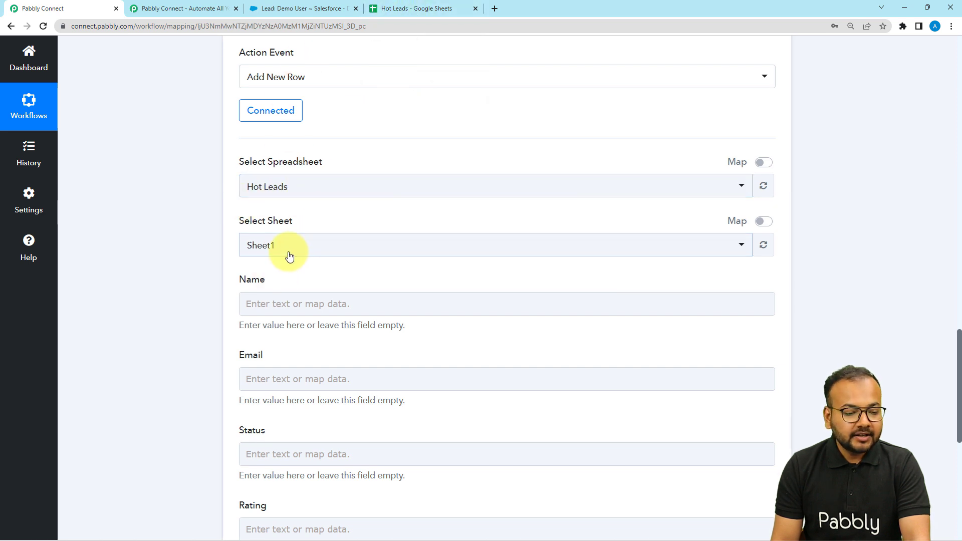
{"action": "scroll", "coordinate": [288, 254], "scroll_direction": "down", "scroll_amount": 1}
{"action": "left_click", "coordinate": [287, 204]}
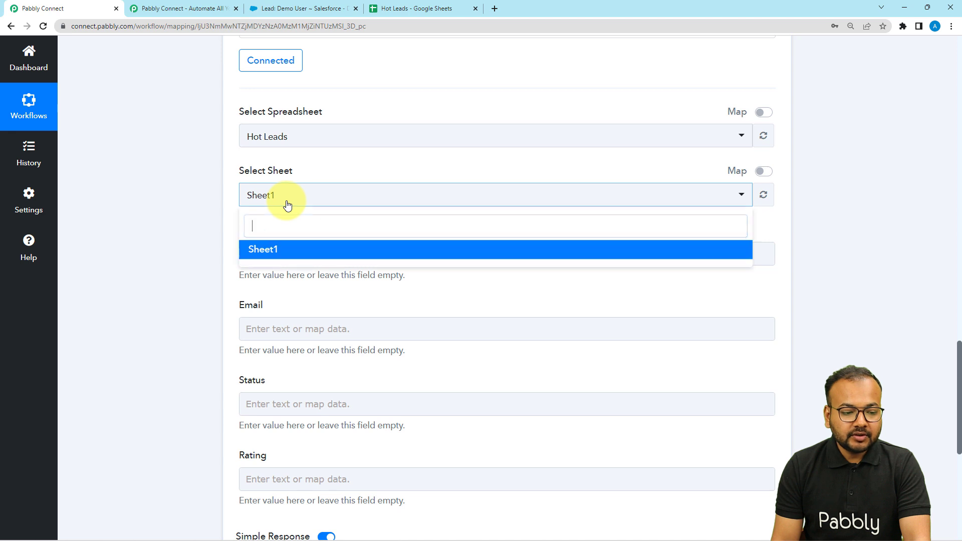
{"action": "left_click", "coordinate": [373, 59]}
- Compare the Hot Leads spreadsheet's column headers with the action's mapping fields, and review the lead data in the Salesforce trigger's response
{"action": "left_click", "coordinate": [403, 8]}
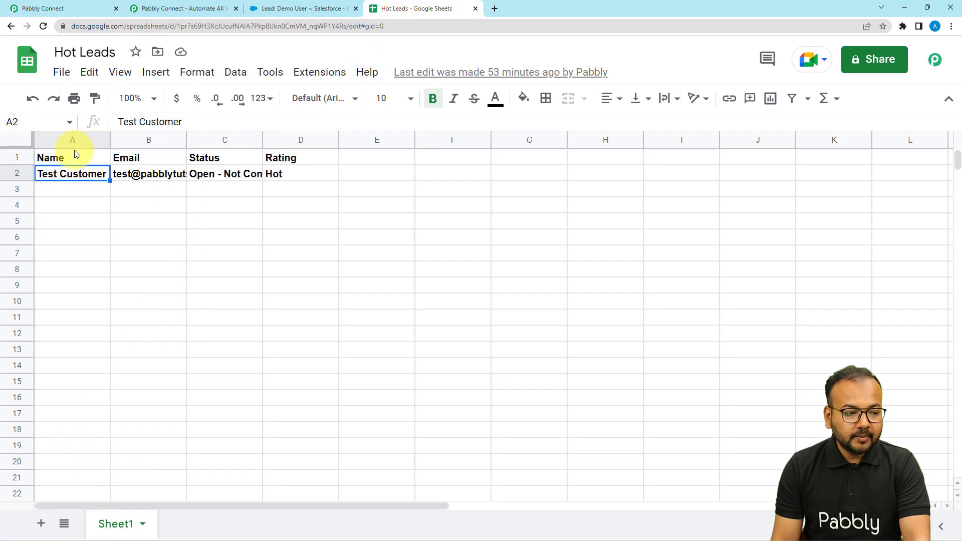
{"action": "left_click", "coordinate": [63, 9]}
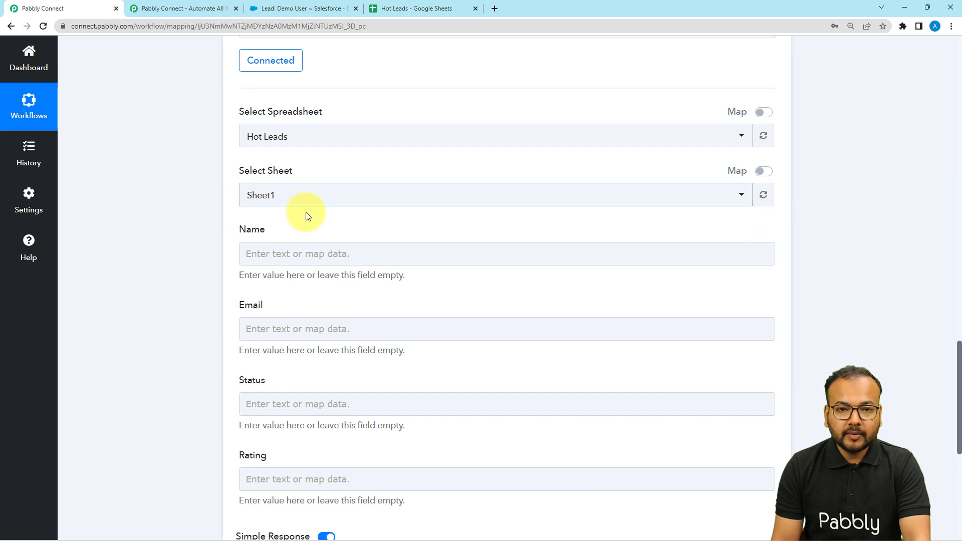
{"action": "scroll", "coordinate": [185, 239], "scroll_direction": "down", "scroll_amount": 1}
{"action": "scroll", "coordinate": [185, 239], "scroll_direction": "down", "scroll_amount": 1}
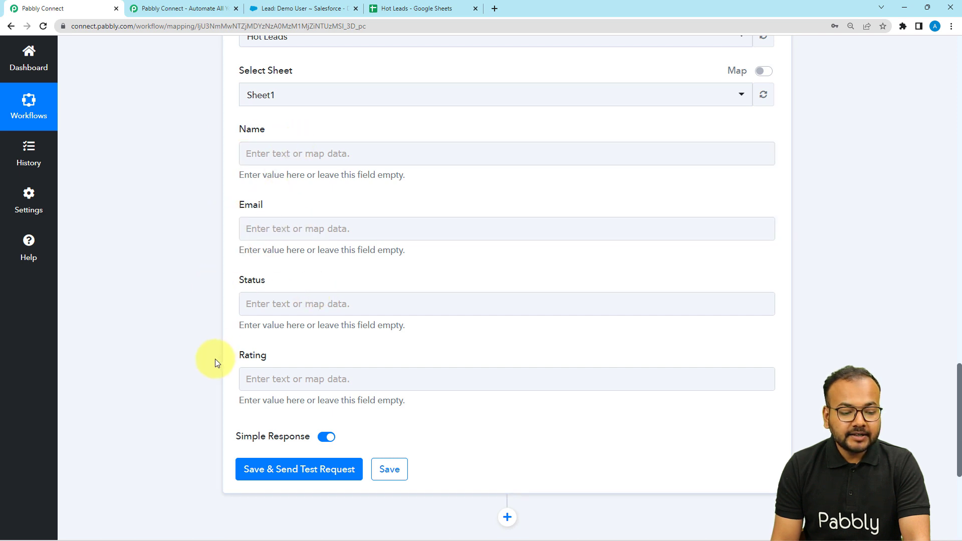
{"action": "left_click", "coordinate": [379, 14]}
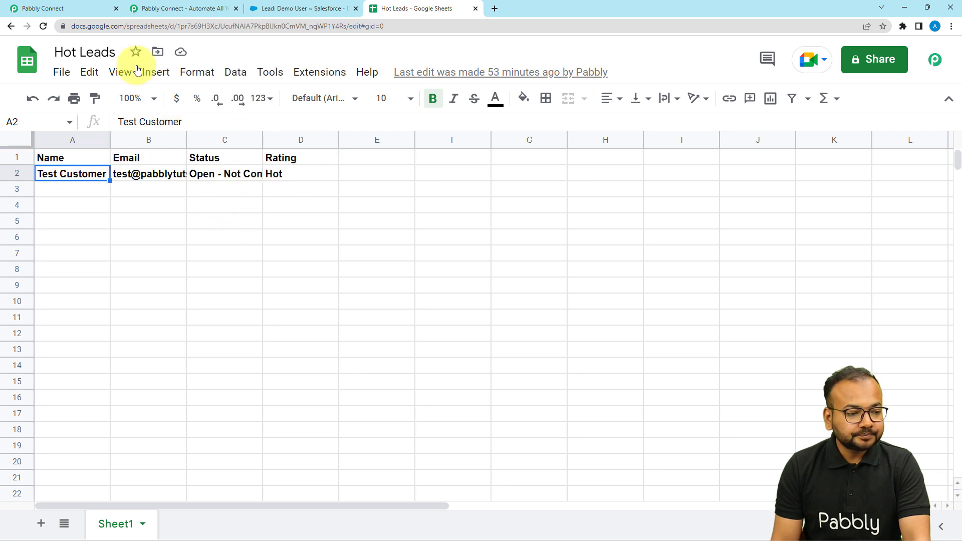
{"action": "left_click", "coordinate": [85, 9]}
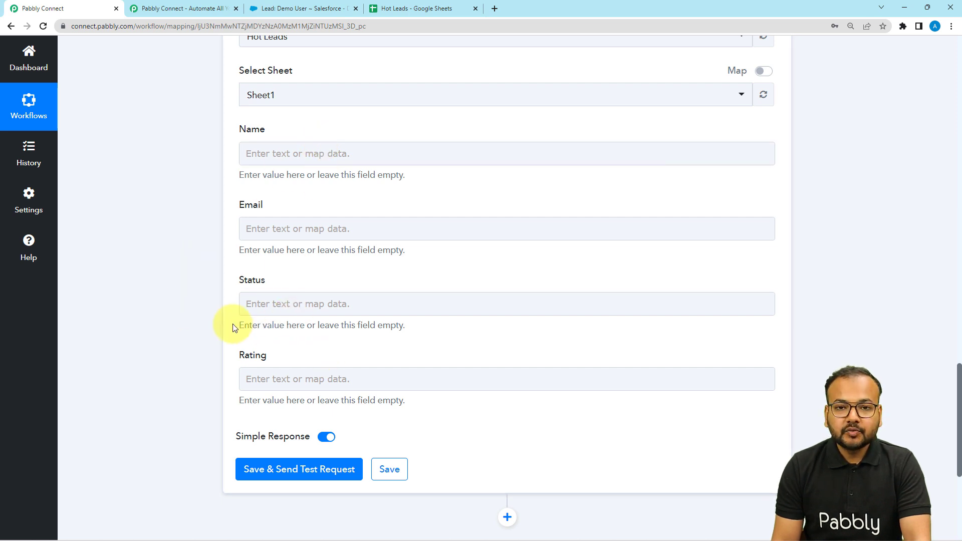
{"action": "scroll", "coordinate": [221, 337], "scroll_direction": "up", "scroll_amount": 6}
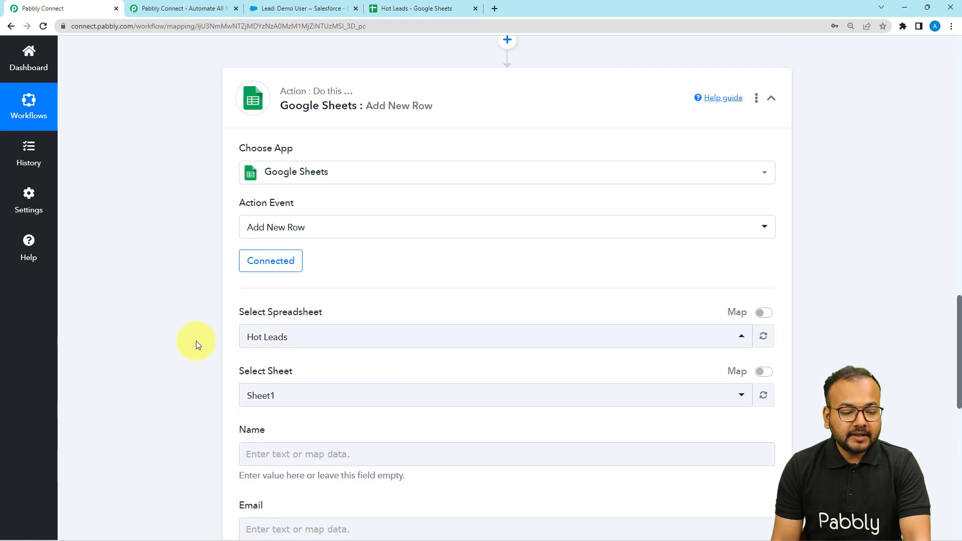
{"action": "scroll", "coordinate": [196, 341], "scroll_direction": "up", "scroll_amount": 9}
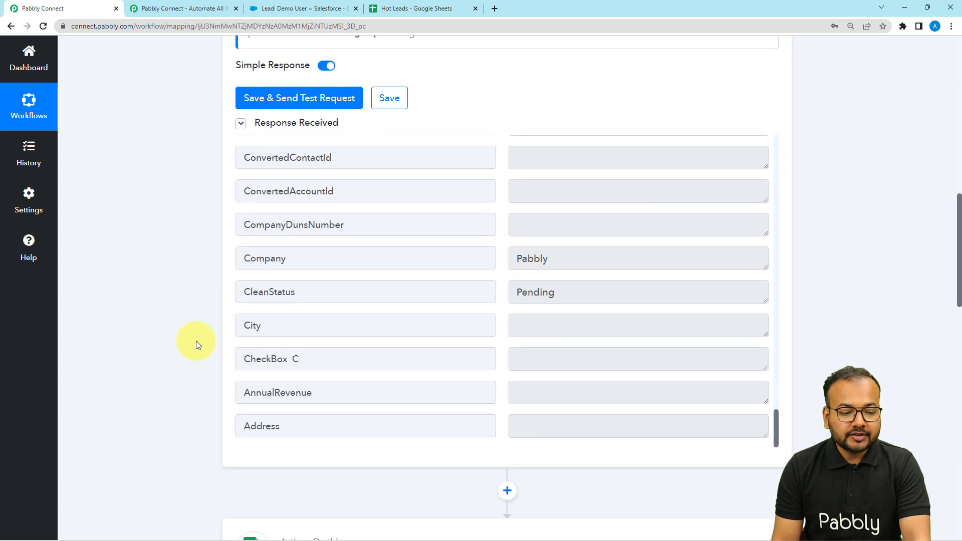
{"action": "scroll", "coordinate": [273, 335], "scroll_direction": "up", "scroll_amount": 15}
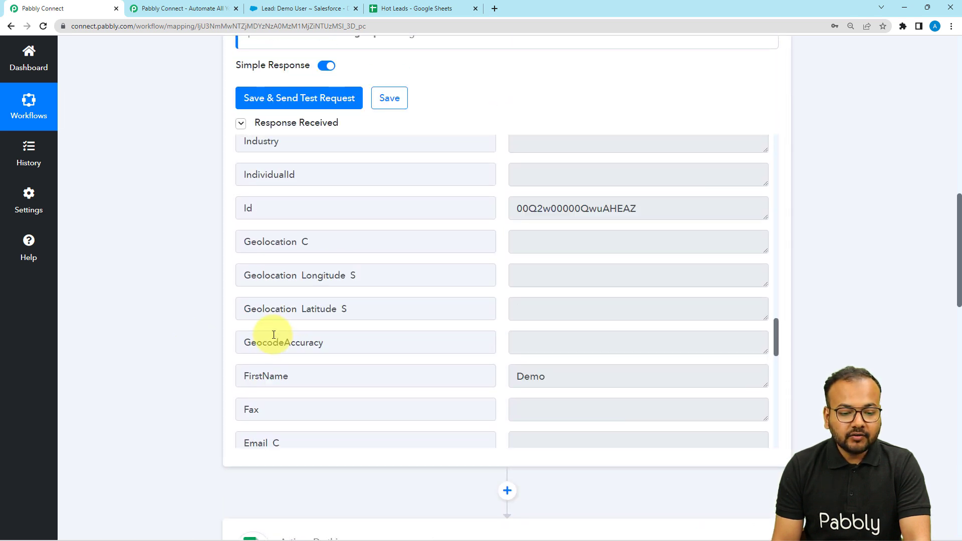
{"action": "scroll", "coordinate": [167, 315], "scroll_direction": "down", "scroll_amount": 10}
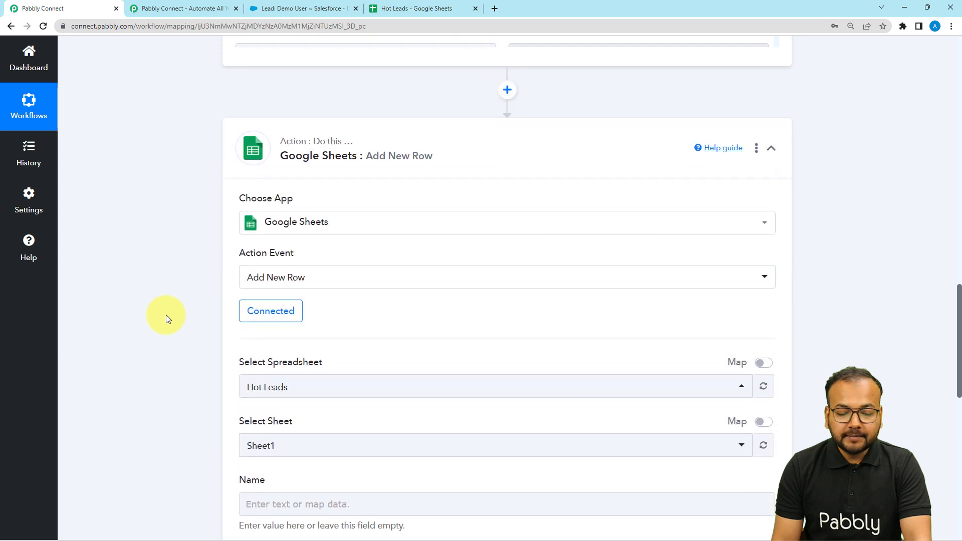
- Map the Name column to the lead's full Name value from the Salesforce trigger data
{"action": "left_click", "coordinate": [273, 153]}
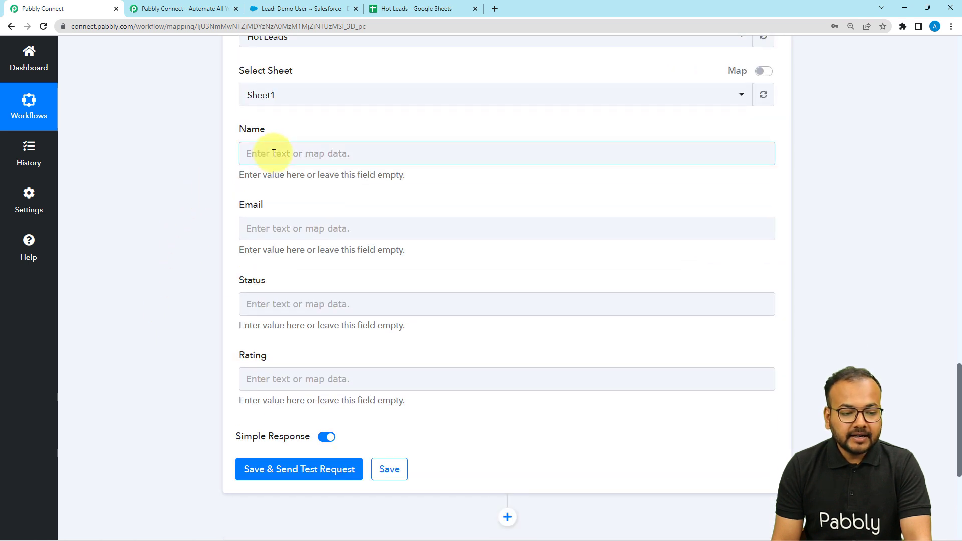
{"action": "left_click", "coordinate": [281, 158]}
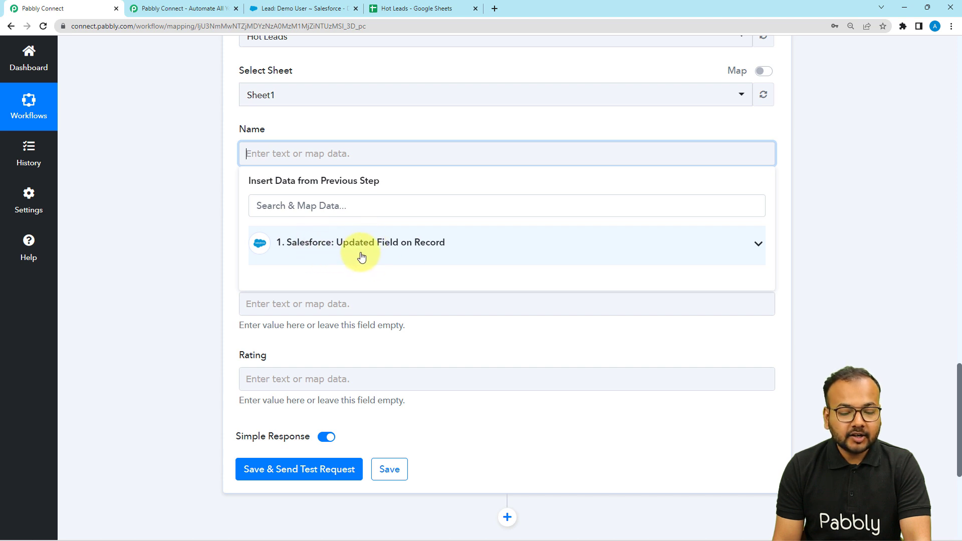
{"action": "left_click", "coordinate": [322, 256]}
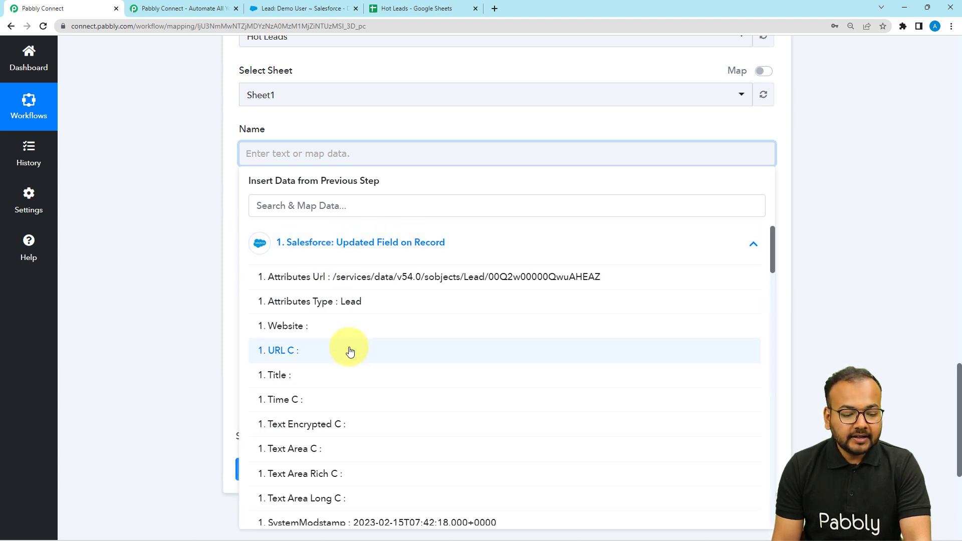
{"action": "scroll", "coordinate": [350, 352], "scroll_direction": "down", "scroll_amount": 10}
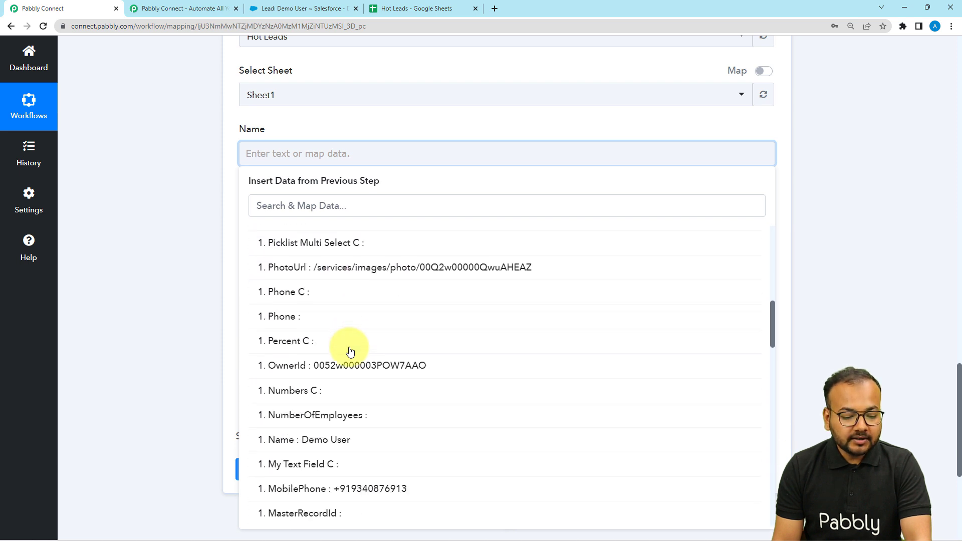
{"action": "scroll", "coordinate": [350, 353], "scroll_direction": "down", "scroll_amount": 8}
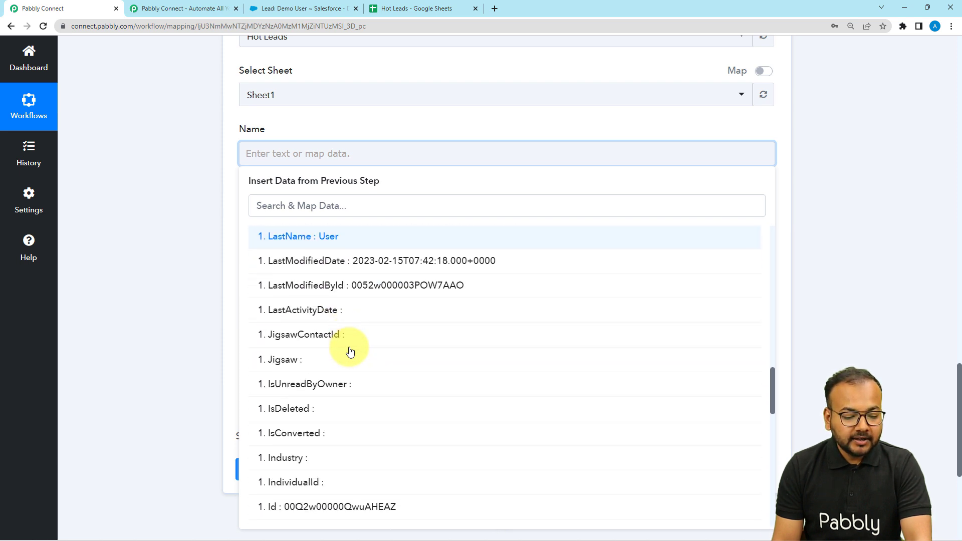
{"action": "scroll", "coordinate": [350, 352], "scroll_direction": "down", "scroll_amount": 8}
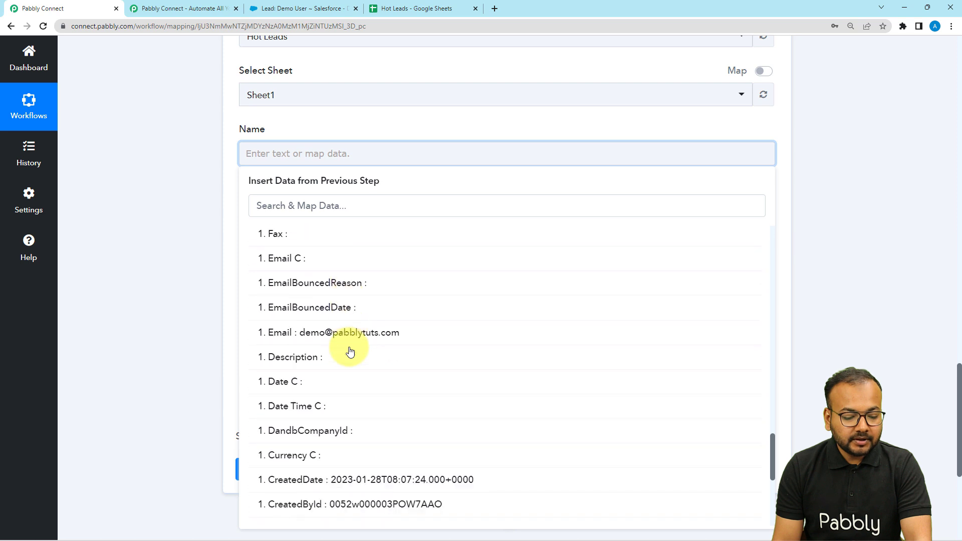
{"action": "scroll", "coordinate": [350, 352], "scroll_direction": "down", "scroll_amount": 6}
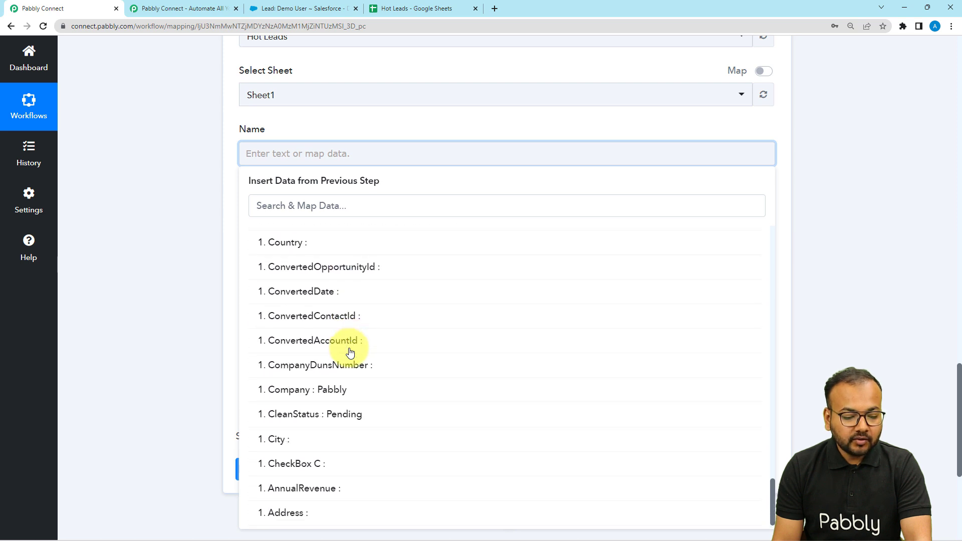
{"action": "scroll", "coordinate": [367, 425], "scroll_direction": "up", "scroll_amount": 8}
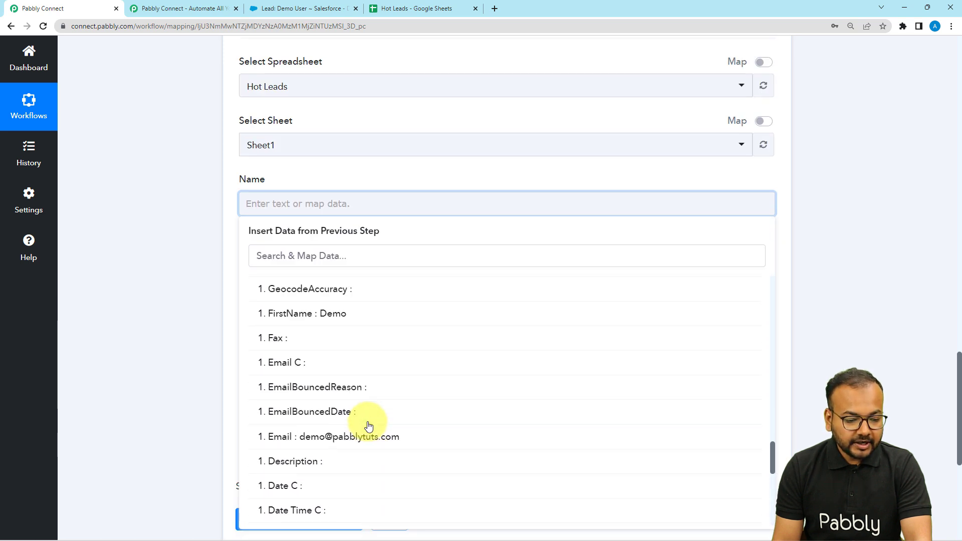
{"action": "scroll", "coordinate": [368, 426], "scroll_direction": "up", "scroll_amount": 4}
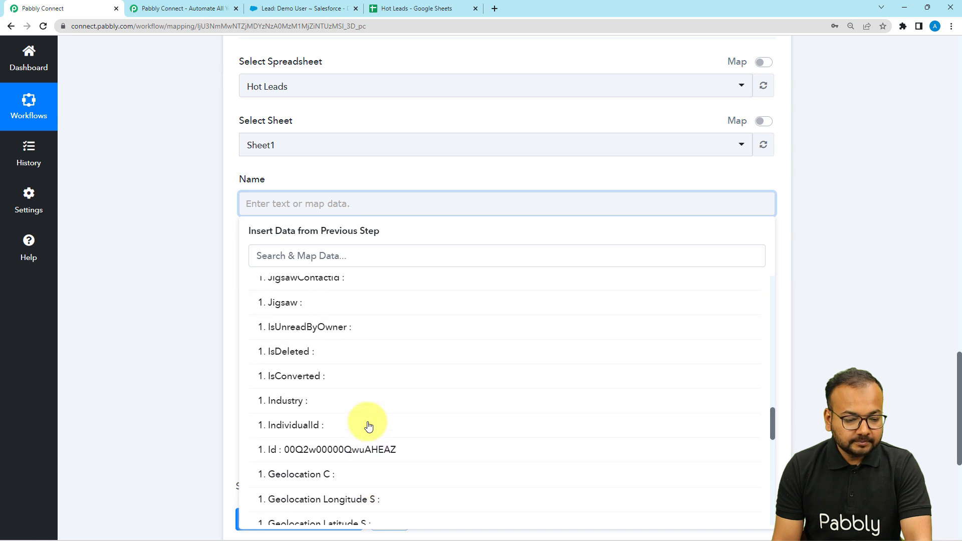
{"action": "scroll", "coordinate": [369, 426], "scroll_direction": "up", "scroll_amount": 10}
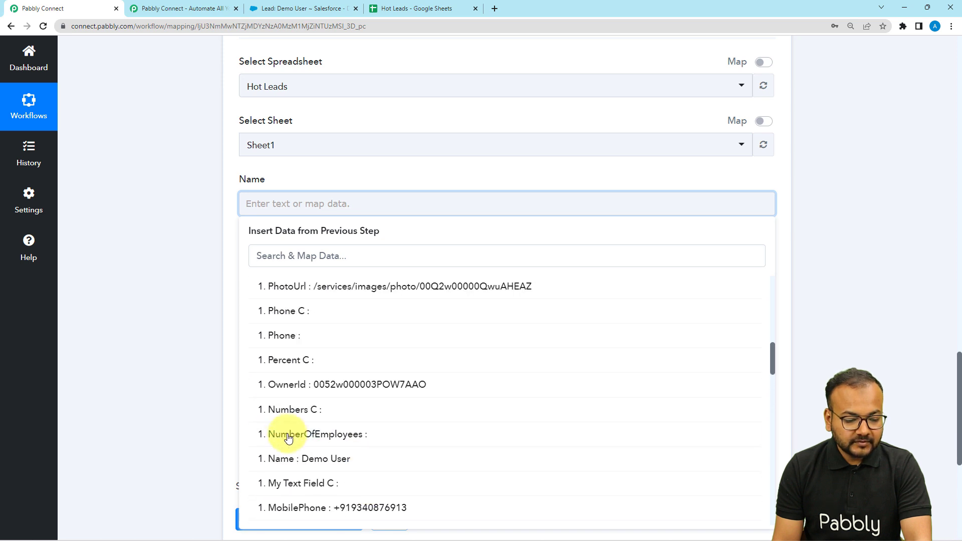
{"action": "left_click", "coordinate": [287, 460]}
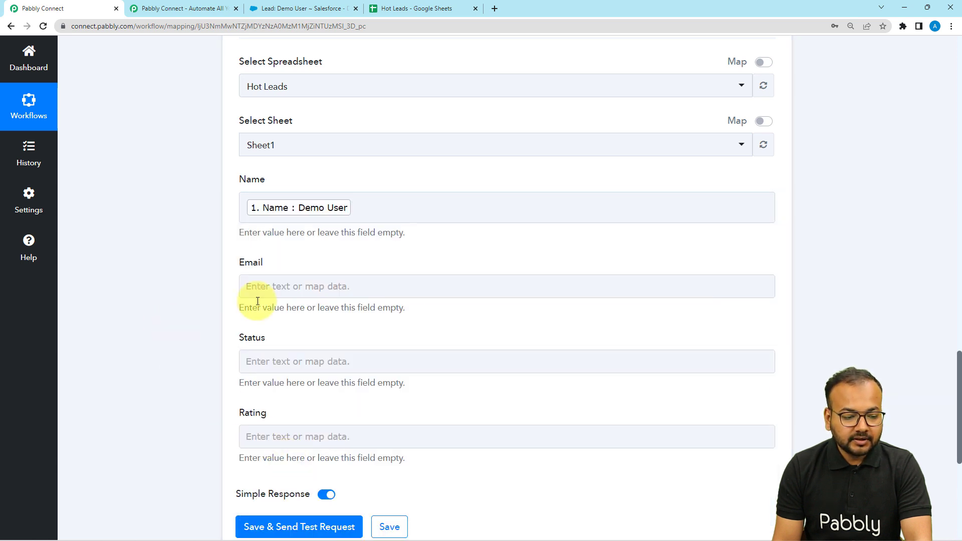
- Search the Salesforce trigger data for "em" and map the lead's Email value to the Email column
{"action": "left_click", "coordinate": [253, 285]}
{"action": "scroll", "coordinate": [268, 293], "scroll_direction": "down", "scroll_amount": 2}
{"action": "left_click", "coordinate": [281, 291]}
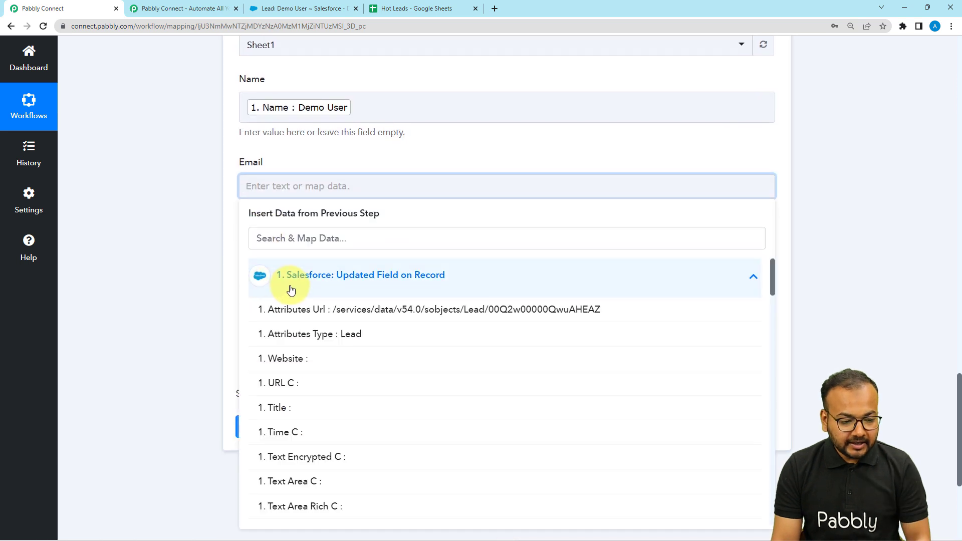
{"action": "left_click", "coordinate": [295, 248]}
{"action": "type", "text": "e"}
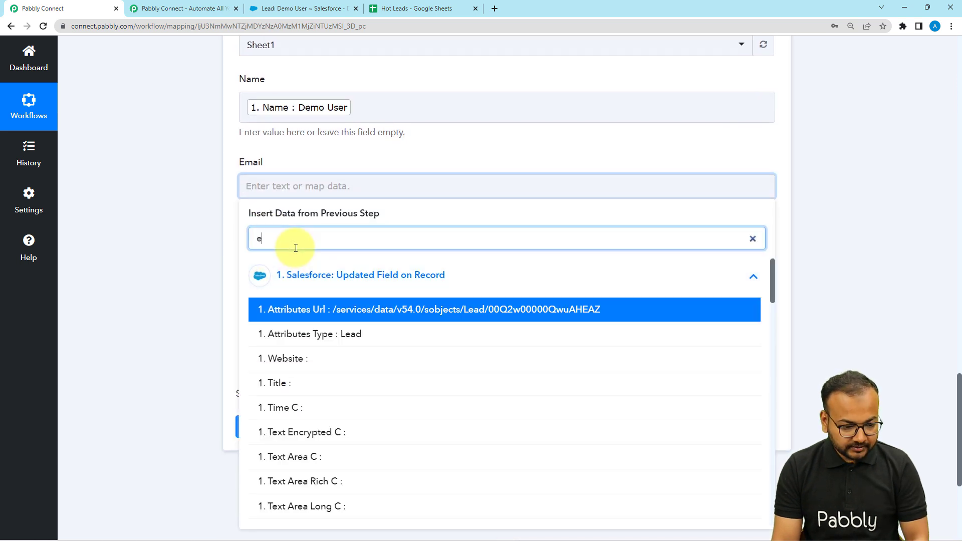
{"action": "type", "text": "m"}
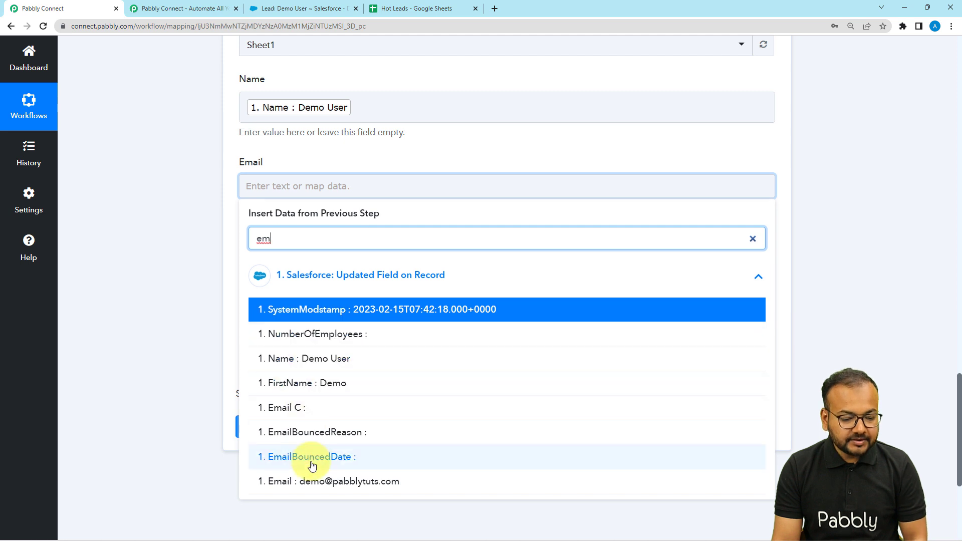
{"action": "left_click", "coordinate": [311, 484]}
{"action": "left_click", "coordinate": [187, 351]}
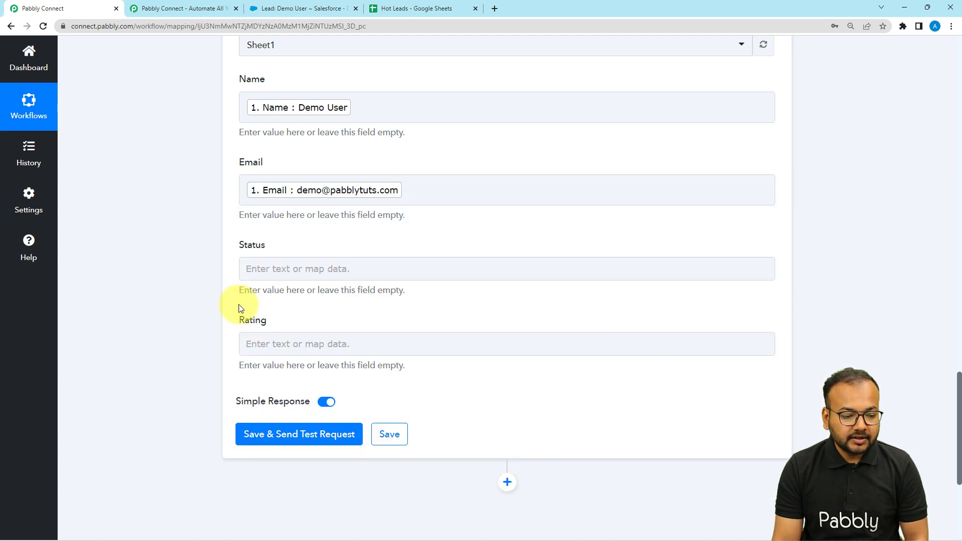
- Search the Salesforce trigger data for "sta" and map the lead's Status value to the Status column
{"action": "left_click", "coordinate": [271, 269]}
{"action": "left_click", "coordinate": [286, 322]}
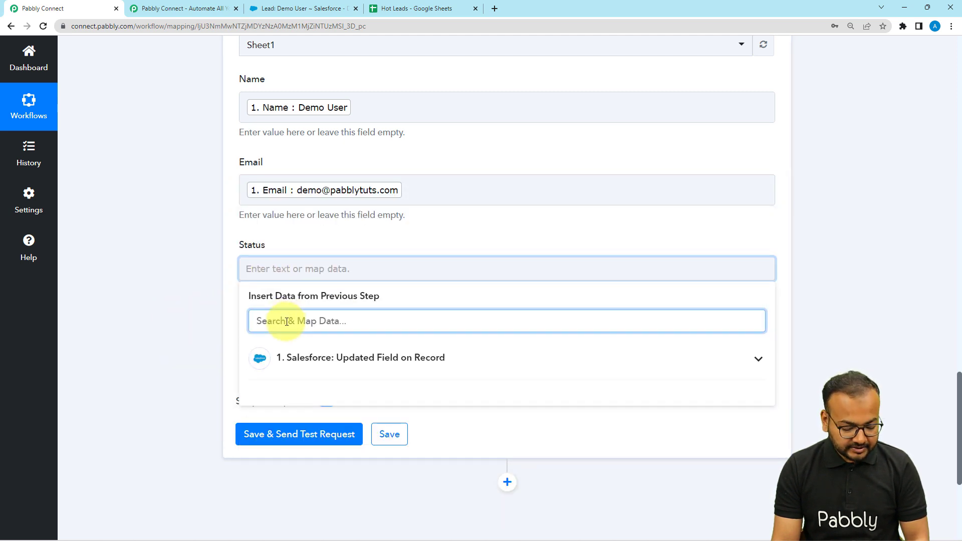
{"action": "type", "text": "sta"}
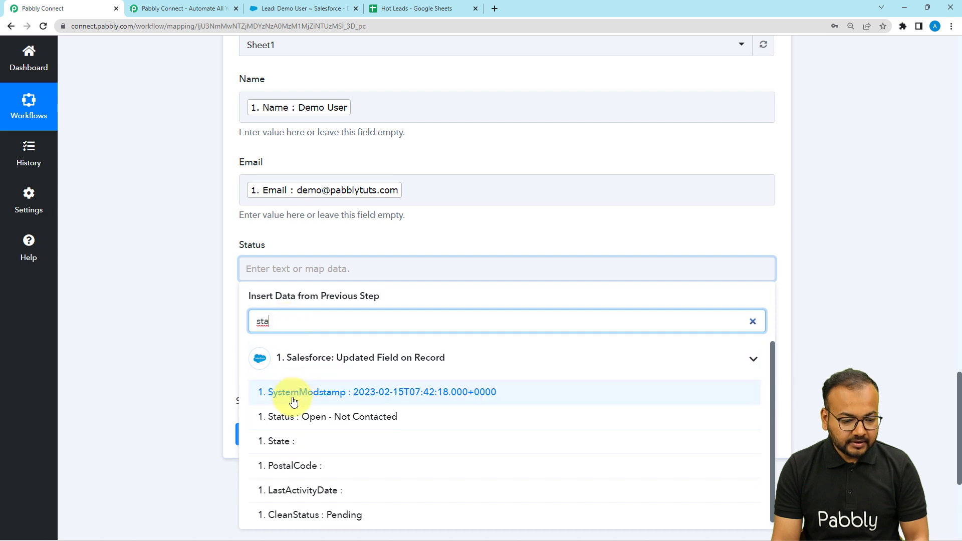
{"action": "left_click", "coordinate": [311, 419]}
{"action": "left_click", "coordinate": [187, 317]}
- Search the Salesforce trigger data for "ra" and map the lead's Rating value to the Rating column
{"action": "scroll", "coordinate": [187, 317], "scroll_direction": "down", "scroll_amount": 2}
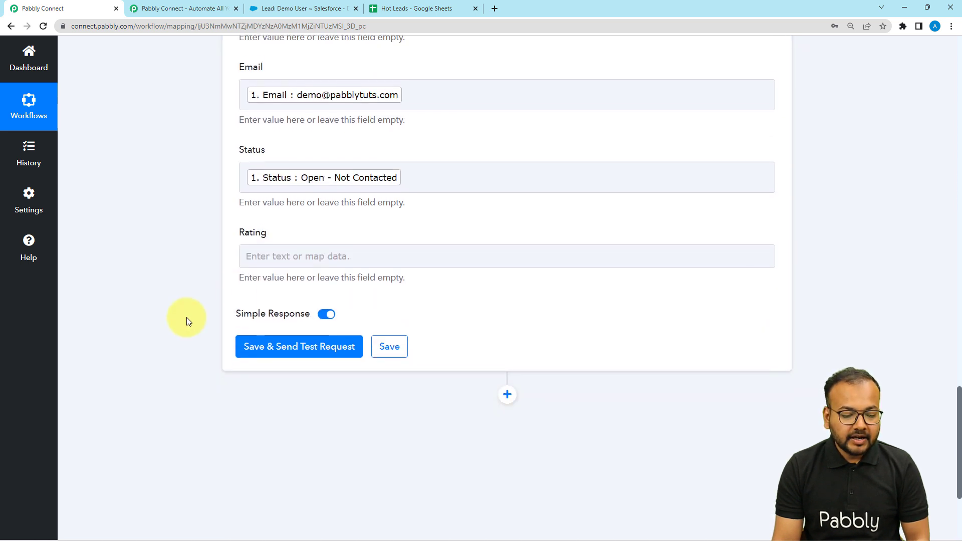
{"action": "left_click", "coordinate": [249, 252]}
{"action": "left_click", "coordinate": [272, 303]}
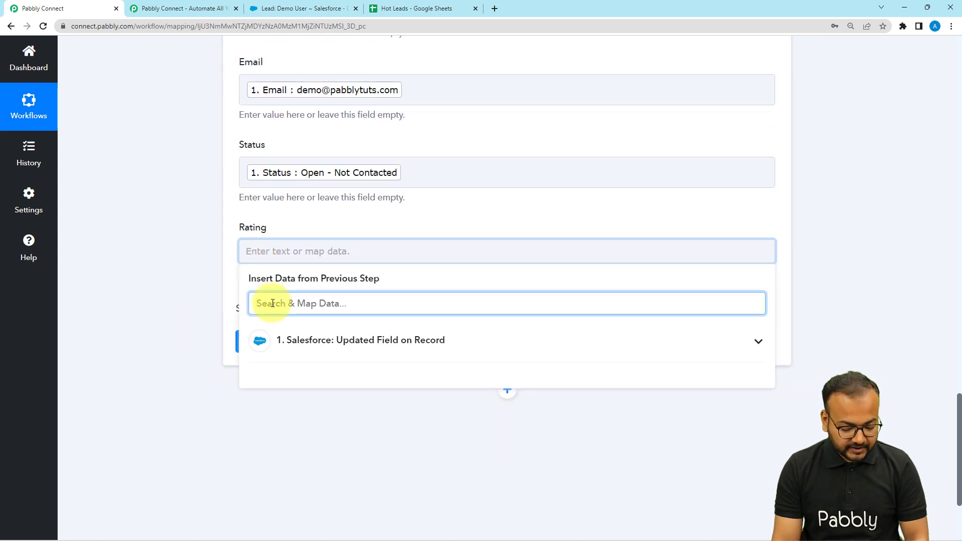
{"action": "type", "text": "ra"}
{"action": "left_click", "coordinate": [299, 382]}
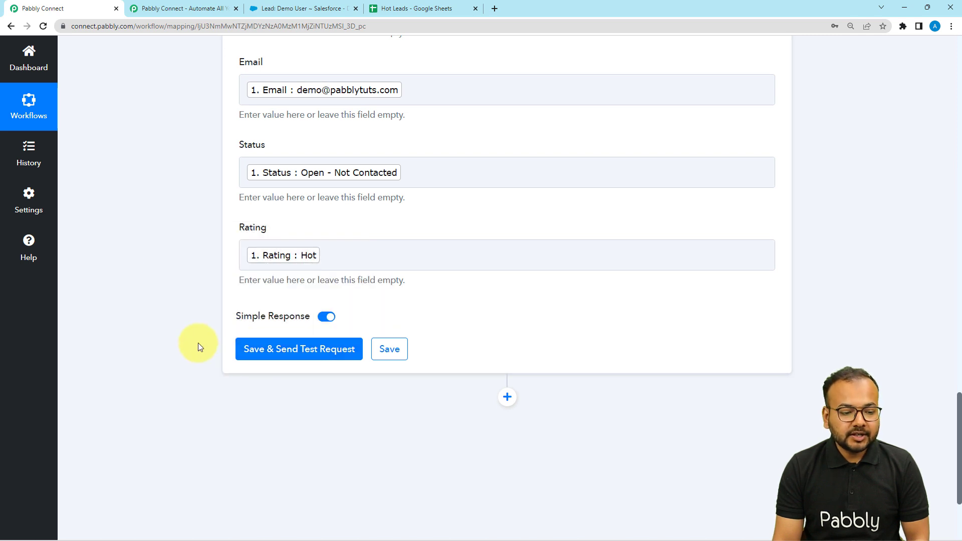
- Save the Google Sheets action and send a test request, checking the Hot Leads spreadsheet's rows before and after the test
{"action": "left_click", "coordinate": [398, 9]}
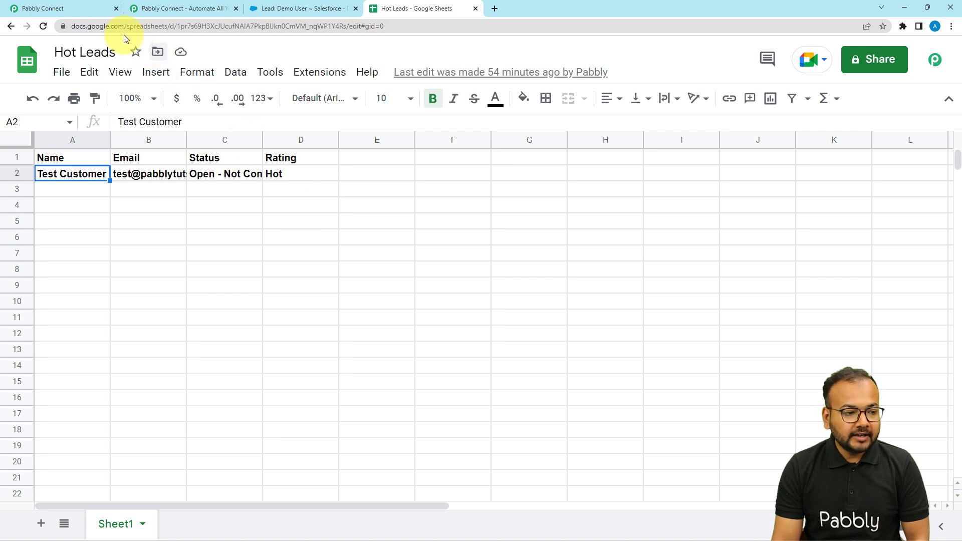
{"action": "left_click", "coordinate": [102, 14]}
{"action": "left_click", "coordinate": [246, 350]}
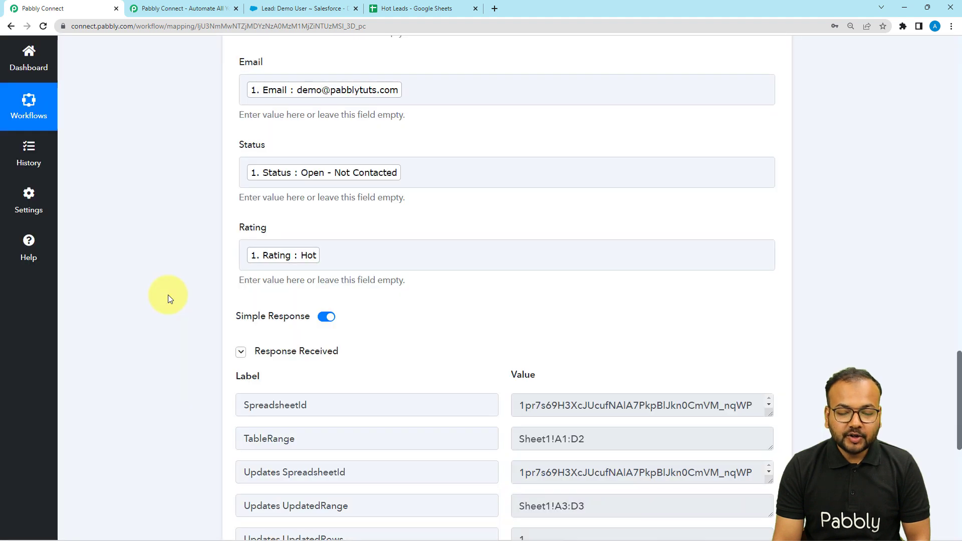
{"action": "scroll", "coordinate": [167, 295], "scroll_direction": "down", "scroll_amount": 3}
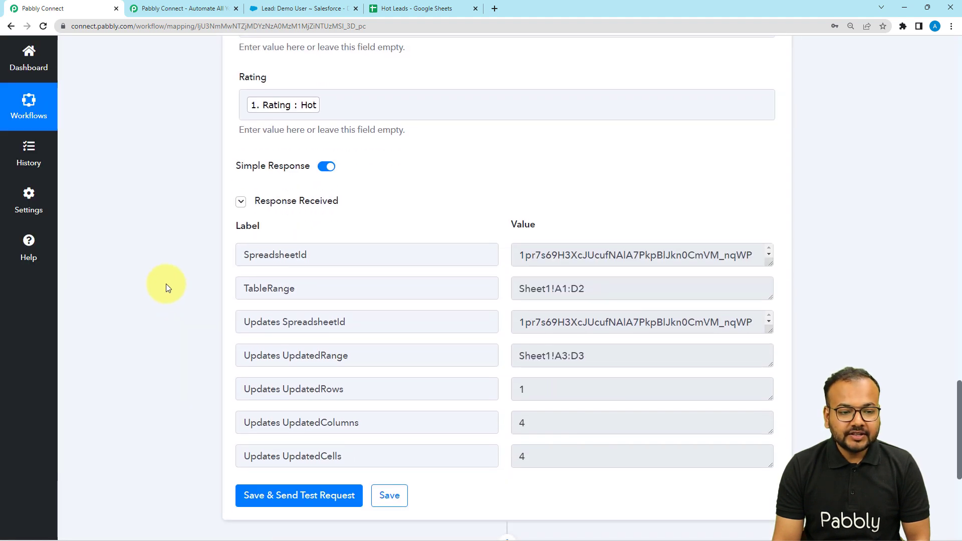
{"action": "left_click", "coordinate": [393, 13]}
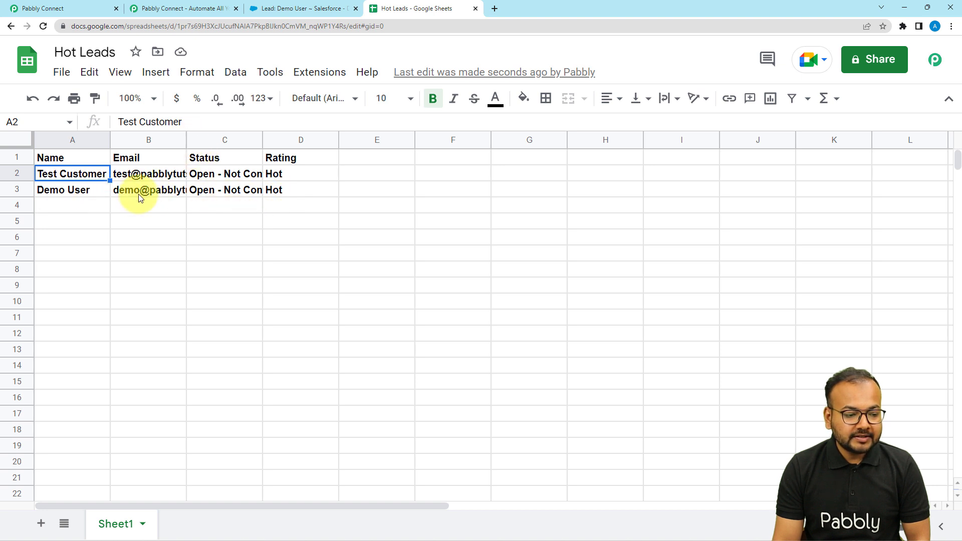
- Return to the workflow and collapse the received response of the Google Sheets action
{"action": "left_click", "coordinate": [37, 6]}
{"action": "scroll", "coordinate": [87, 195], "scroll_direction": "up", "scroll_amount": 6}
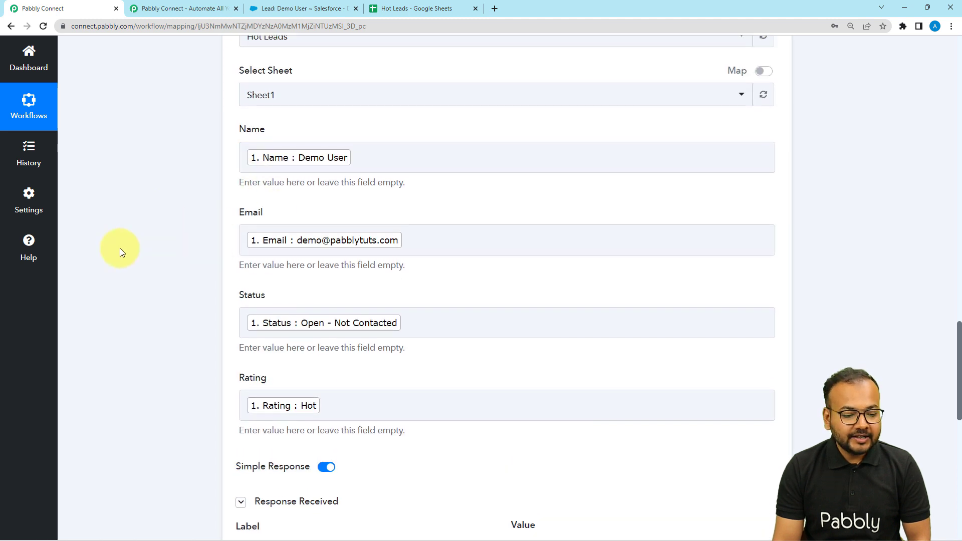
{"action": "scroll", "coordinate": [140, 353], "scroll_direction": "down", "scroll_amount": 2}
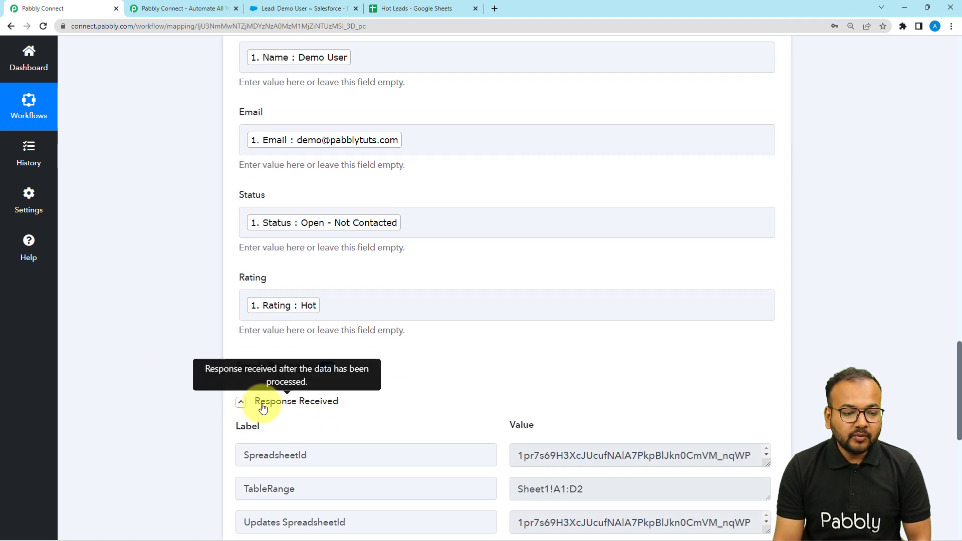
{"action": "left_click", "coordinate": [240, 402]}
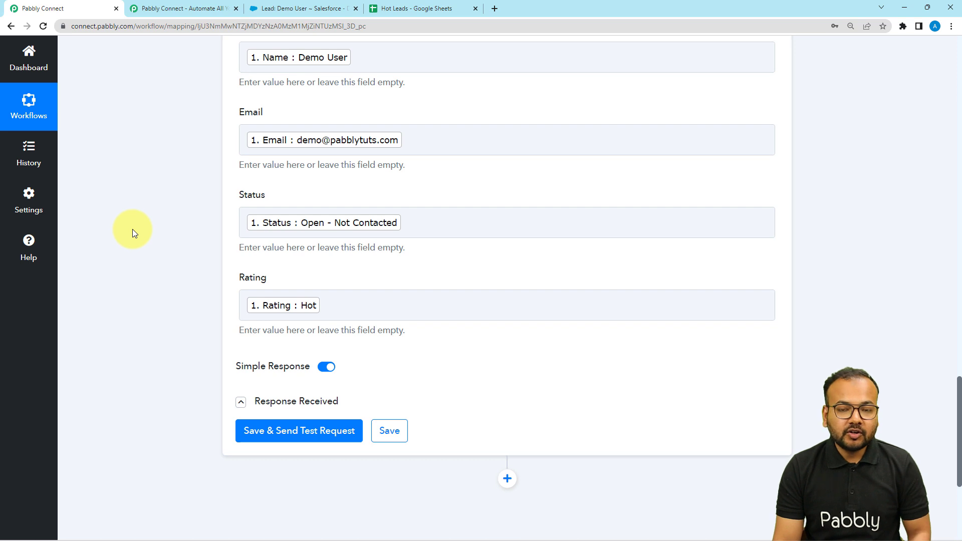
- Review the column mappings and the Salesforce trigger's object, field and update value against the rows in the Hot Leads spreadsheet
{"action": "scroll", "coordinate": [132, 229], "scroll_direction": "up", "scroll_amount": 1}
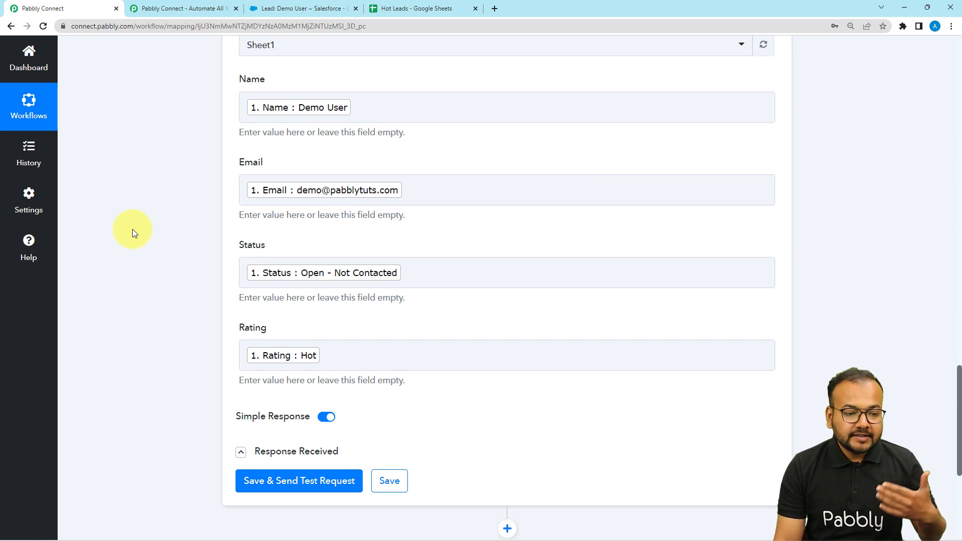
{"action": "scroll", "coordinate": [132, 230], "scroll_direction": "up", "scroll_amount": 2}
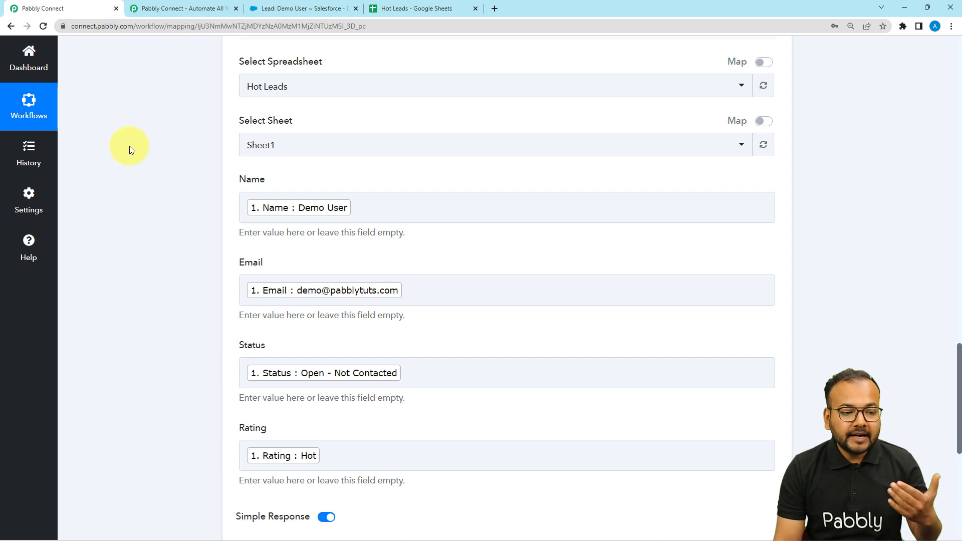
{"action": "scroll", "coordinate": [129, 145], "scroll_direction": "up", "scroll_amount": 14}
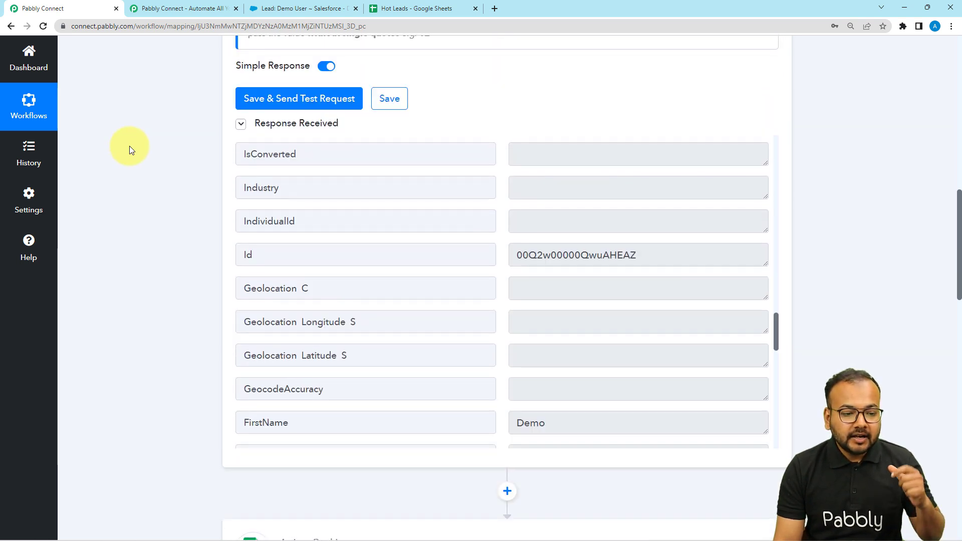
{"action": "scroll", "coordinate": [129, 146], "scroll_direction": "up", "scroll_amount": 8}
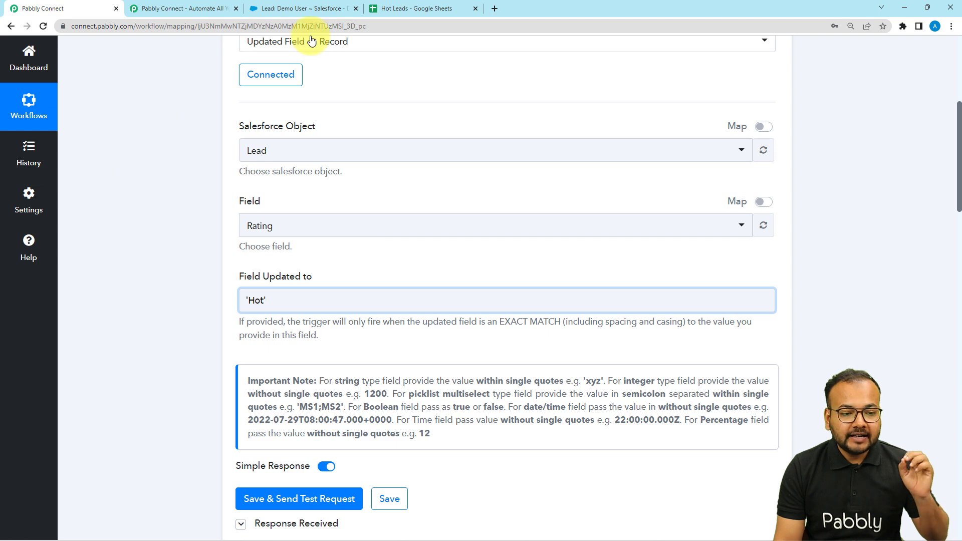
{"action": "left_click", "coordinate": [406, 12]}
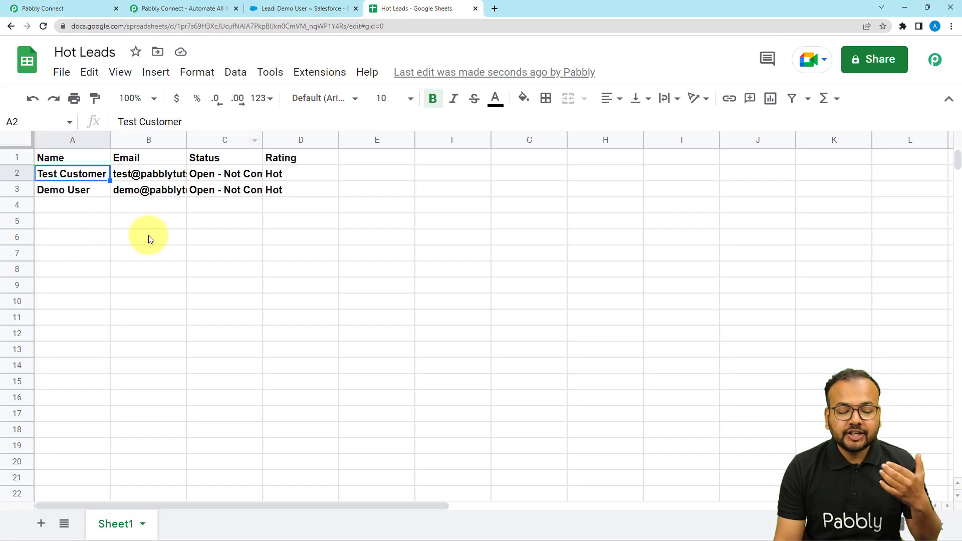
{"action": "left_click", "coordinate": [73, 11]}
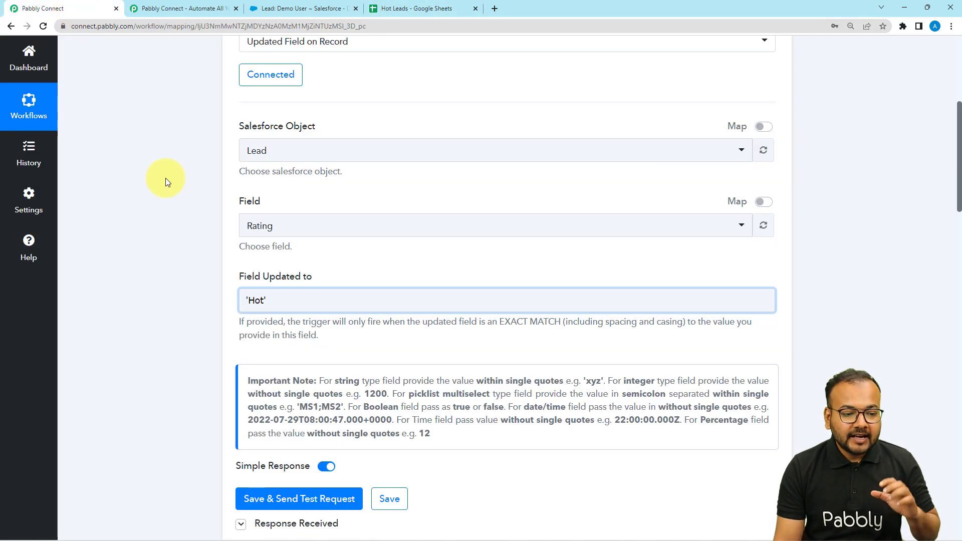
- Collapse the Salesforce trigger and the Google Sheets action so the workflow shows only its two step headers
{"action": "scroll", "coordinate": [166, 178], "scroll_direction": "up", "scroll_amount": 4}
{"action": "scroll", "coordinate": [165, 178], "scroll_direction": "up", "scroll_amount": 2}
{"action": "left_click", "coordinate": [347, 227]}
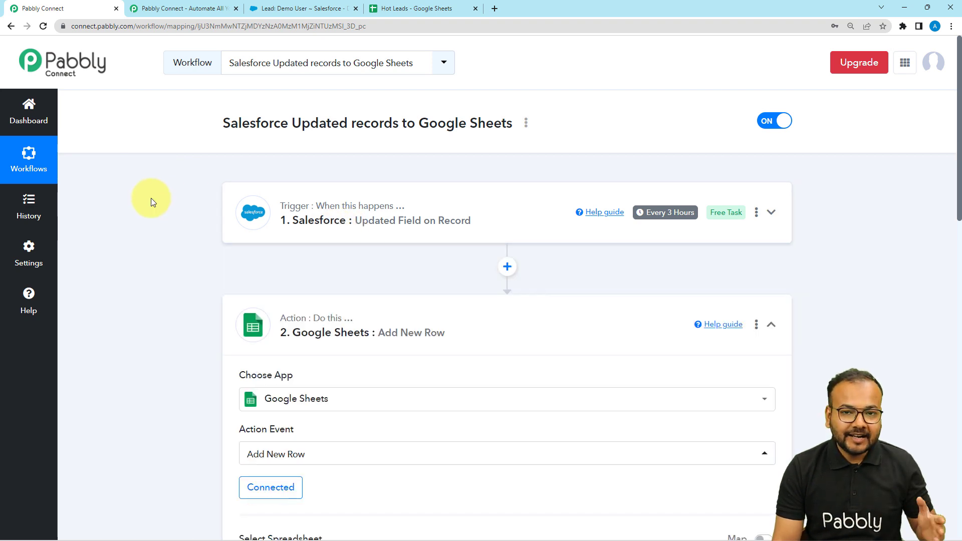
{"action": "left_click", "coordinate": [258, 319]}
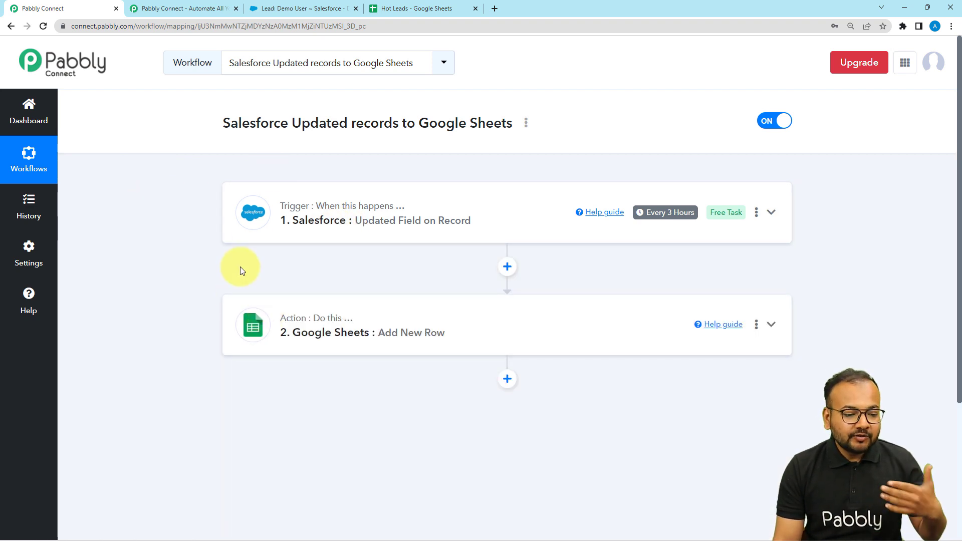